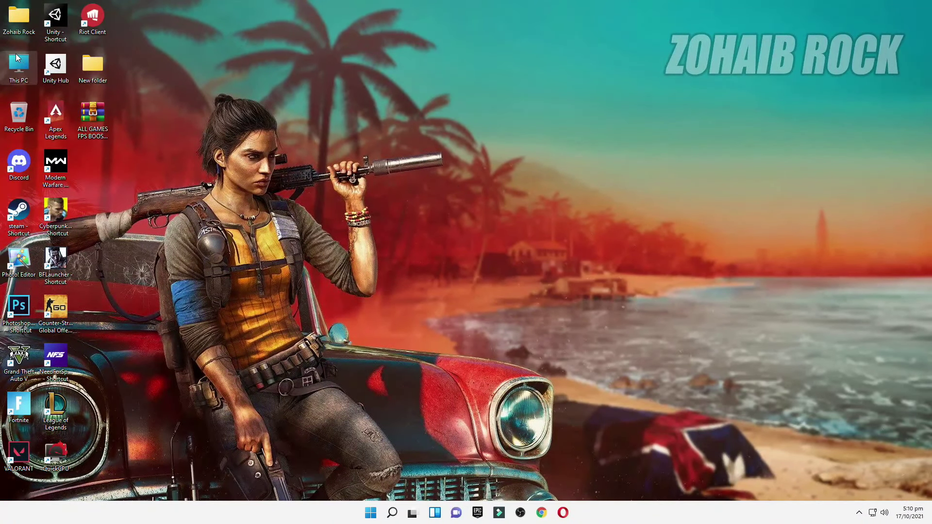
Step: In Device Manager, search automatically for an updated driver for the Radeon RX 570 Series display adapter and close Computer Management
right_click(24, 60)
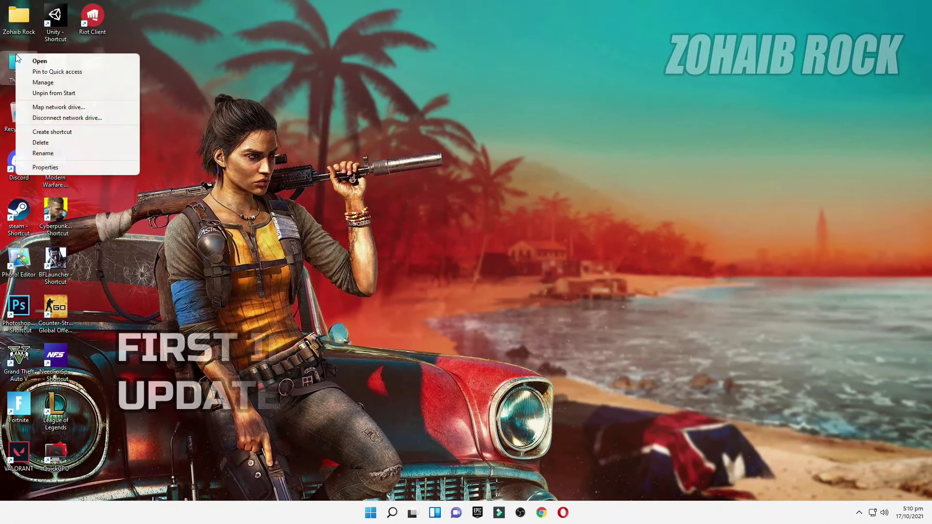
click(47, 84)
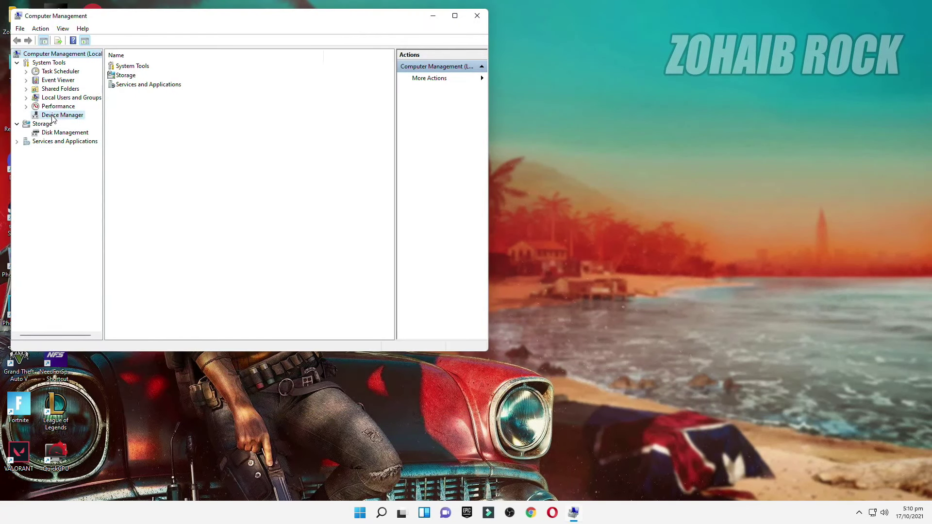
click(53, 116)
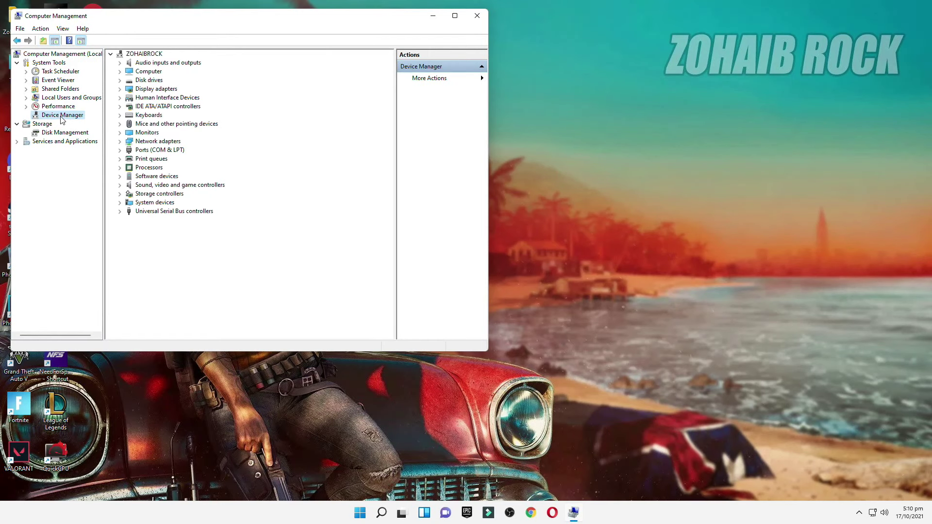
click(119, 89)
click(171, 97)
right_click(174, 99)
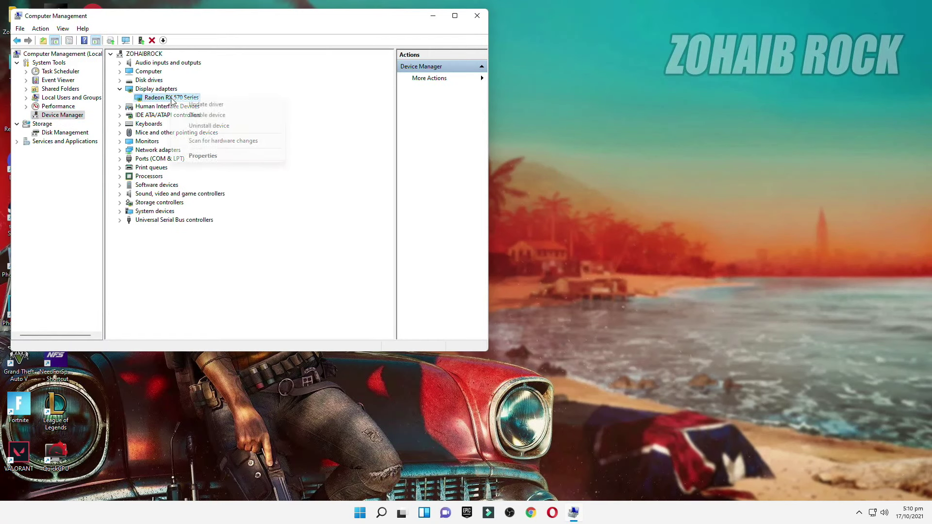
click(190, 104)
click(202, 180)
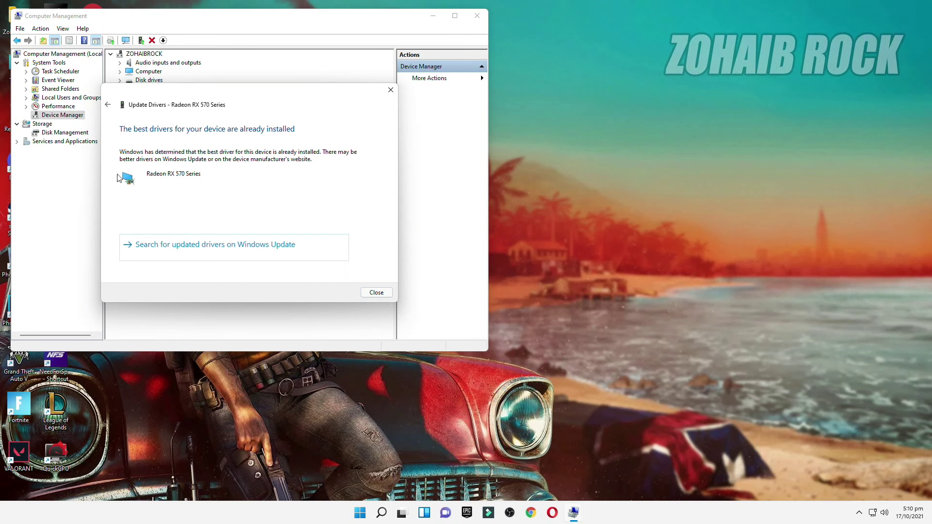
click(376, 293)
click(477, 15)
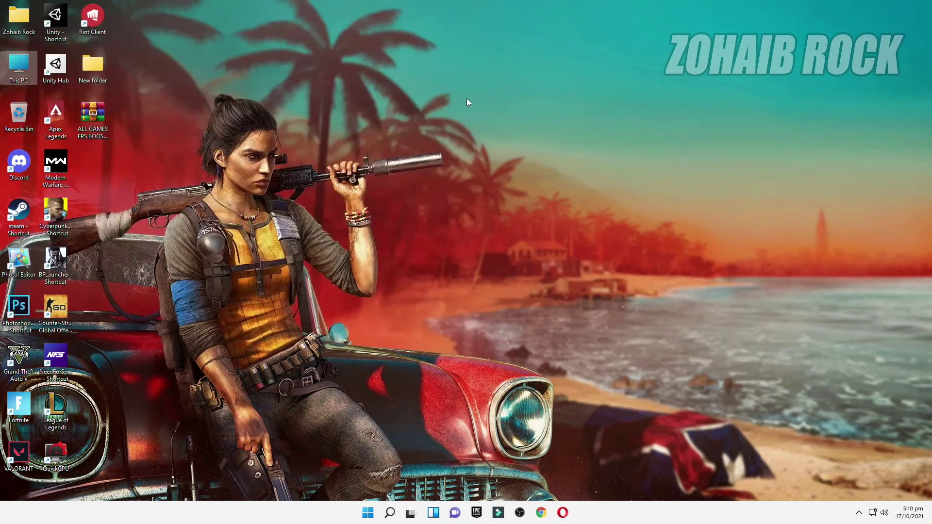
Step: Set the preferred software version to Recommended + Optional in AMD Radeon Software's system settings and close the program
right_click(467, 98)
click(508, 235)
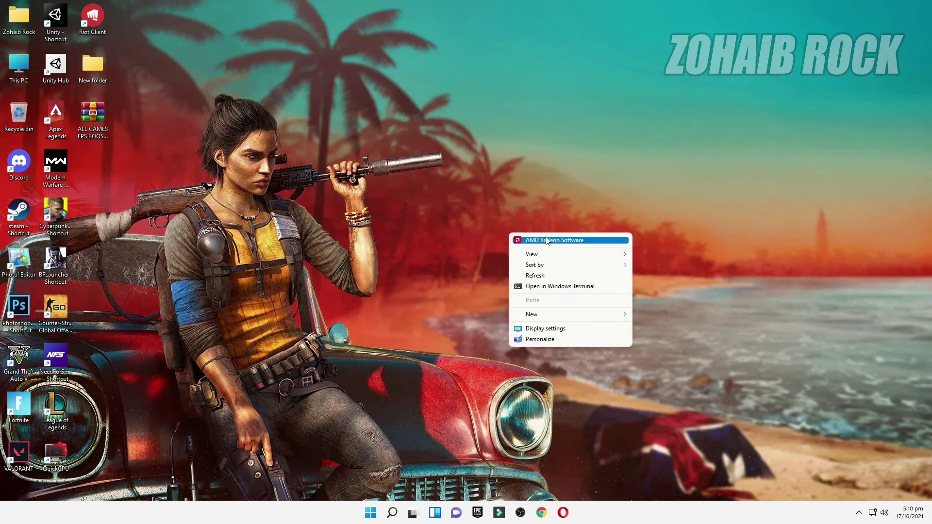
click(558, 240)
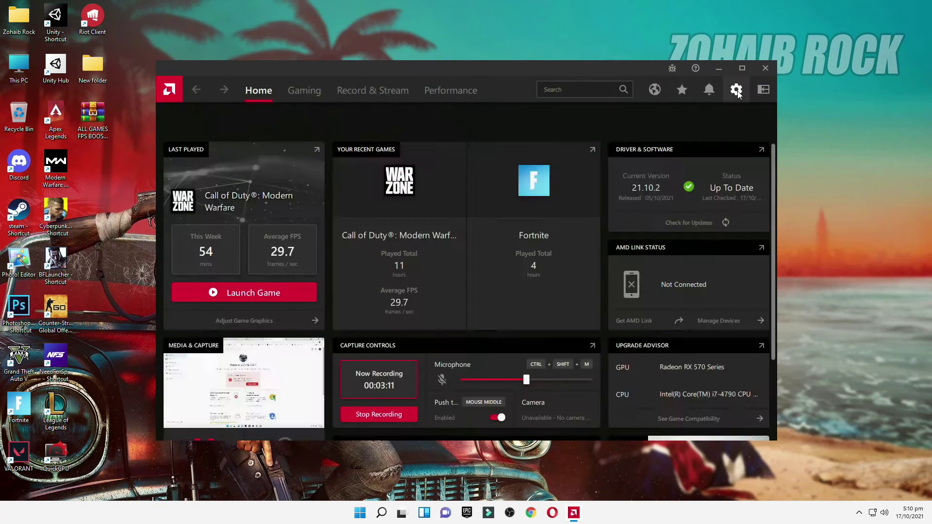
click(736, 89)
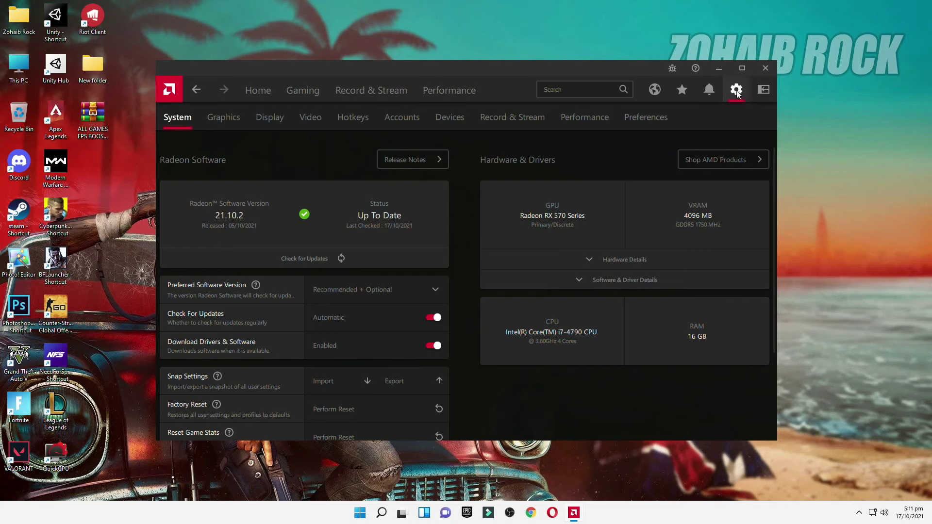
click(331, 288)
click(377, 339)
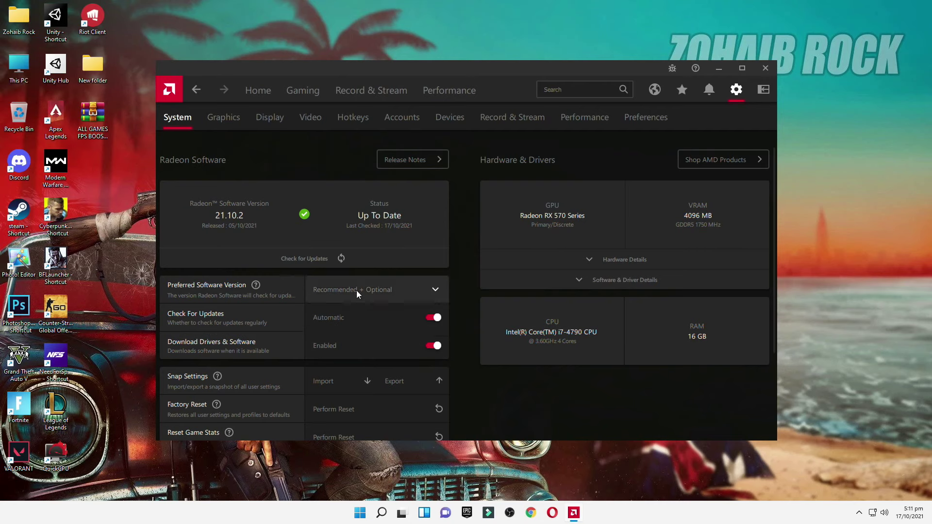
click(257, 92)
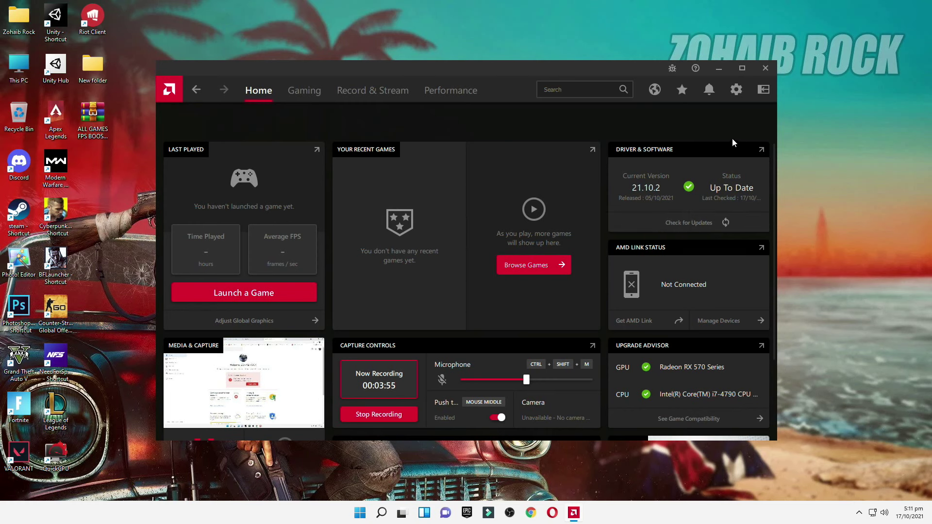
click(766, 69)
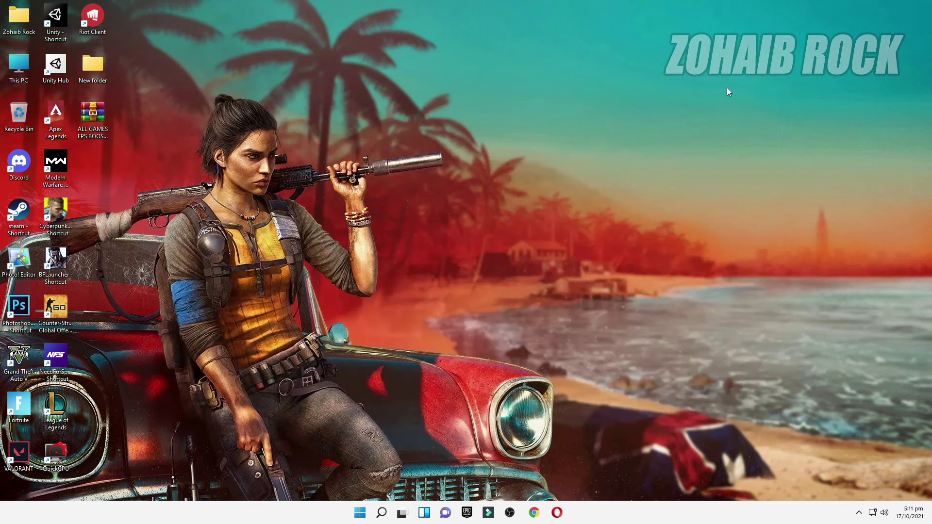
Step: Extract the ALL GAMES FPS BOOST AND BEST SETTINGS PICS PACK archive onto the desktop and delete the archive
drag(93, 119, 449, 156)
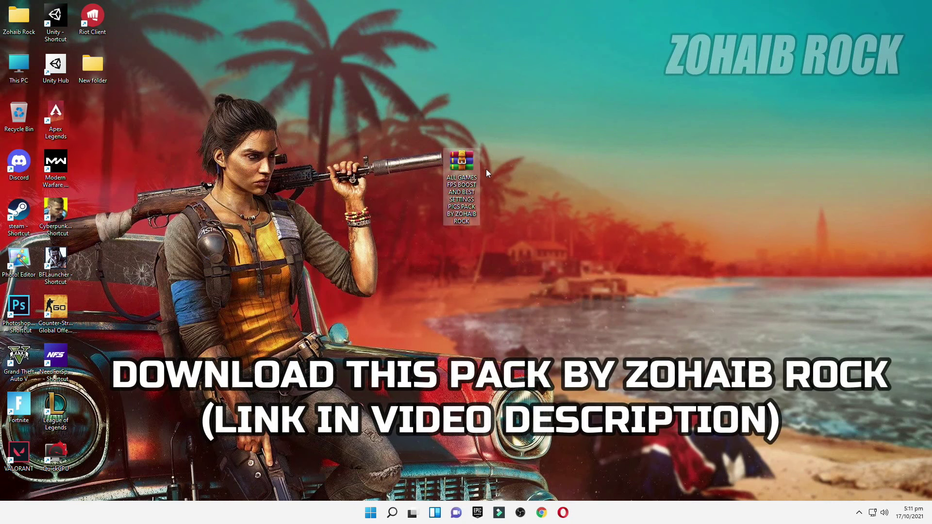
right_click(461, 162)
click(473, 302)
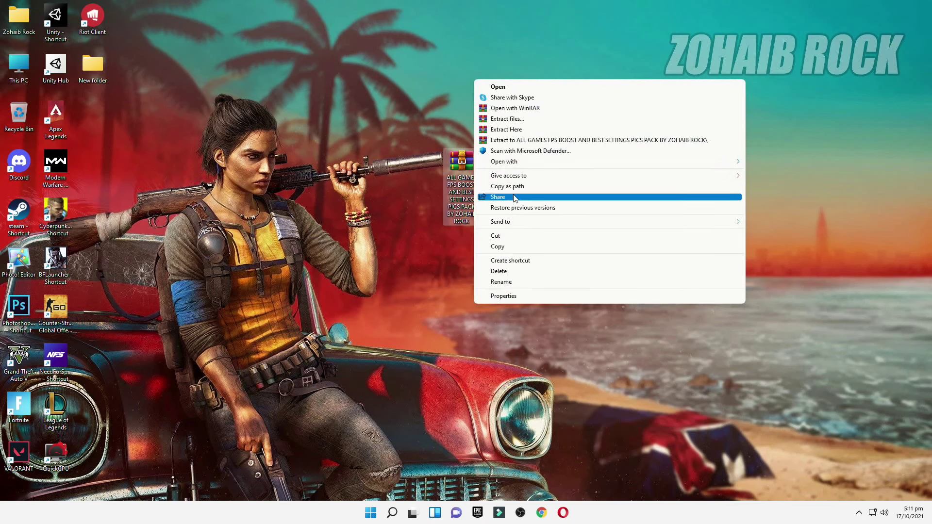
click(521, 130)
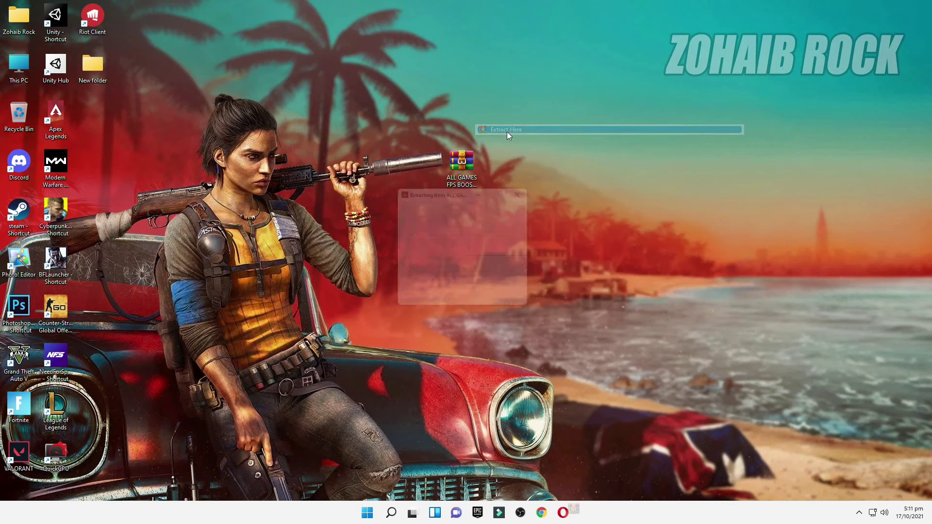
drag(92, 116, 22, 119)
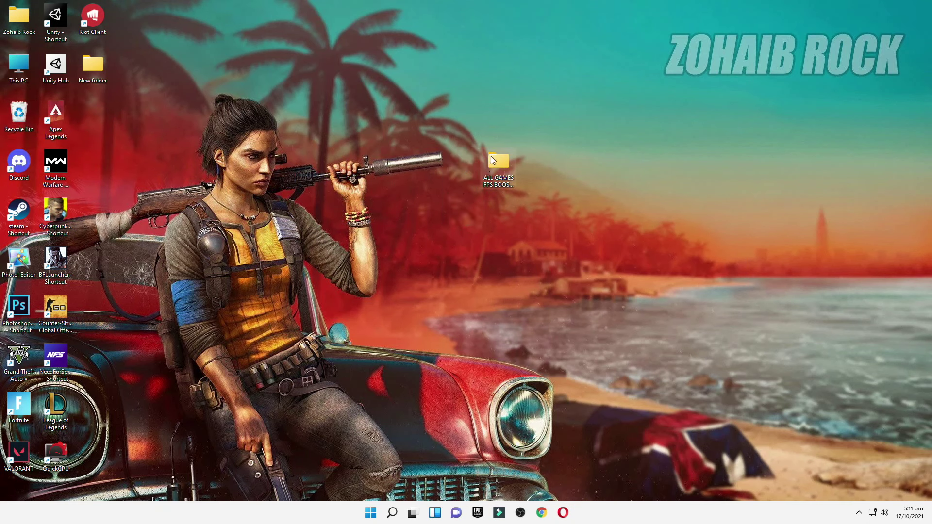
Step: Open the extracted pack folder and look through the game folders inside 8 BEST GAMES SETTINGS PICS
double_click(502, 170)
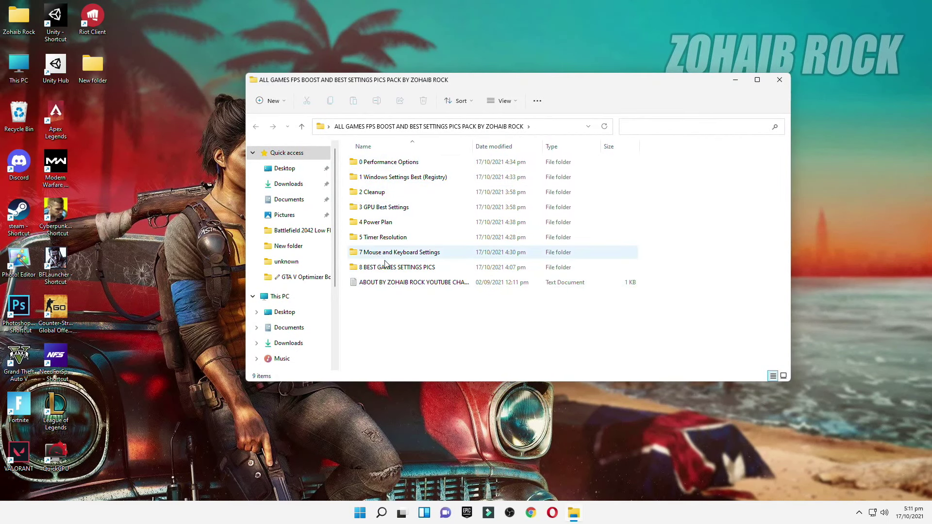
double_click(414, 268)
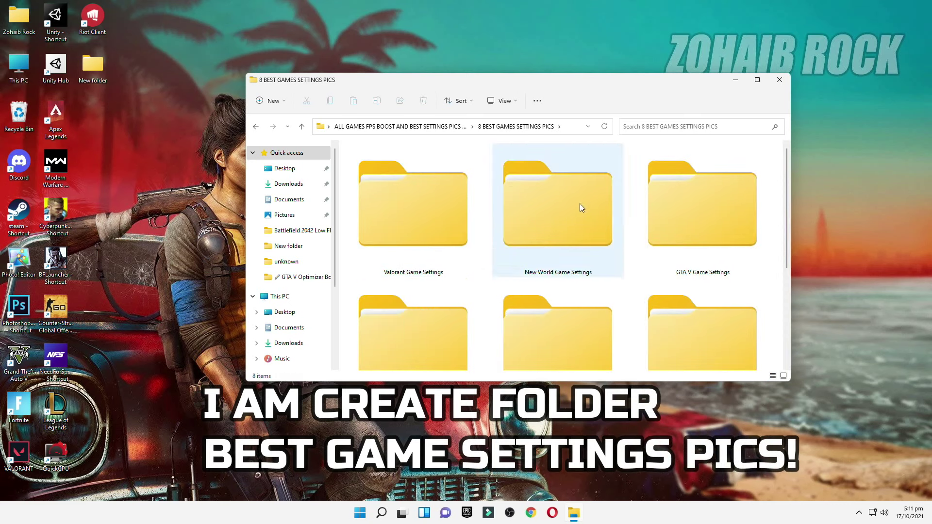
scroll(689, 195, down, 1)
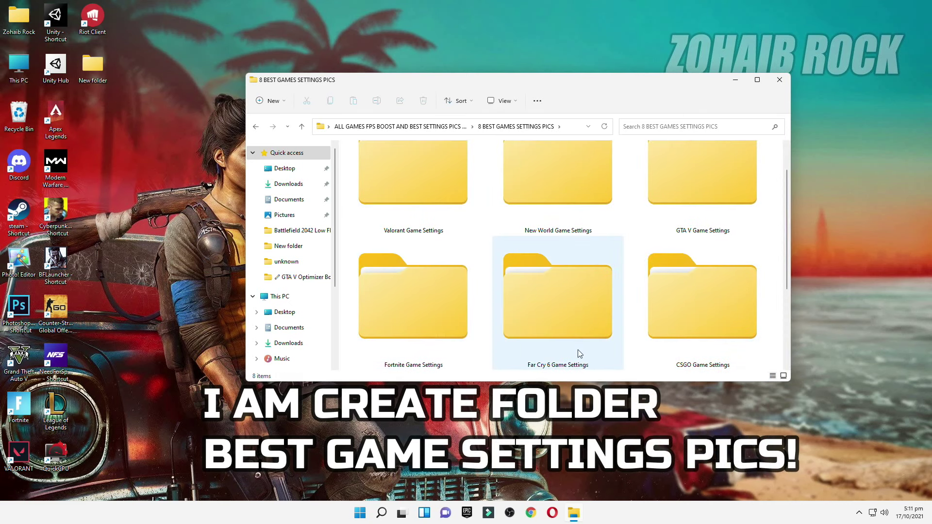
scroll(606, 347, down, 3)
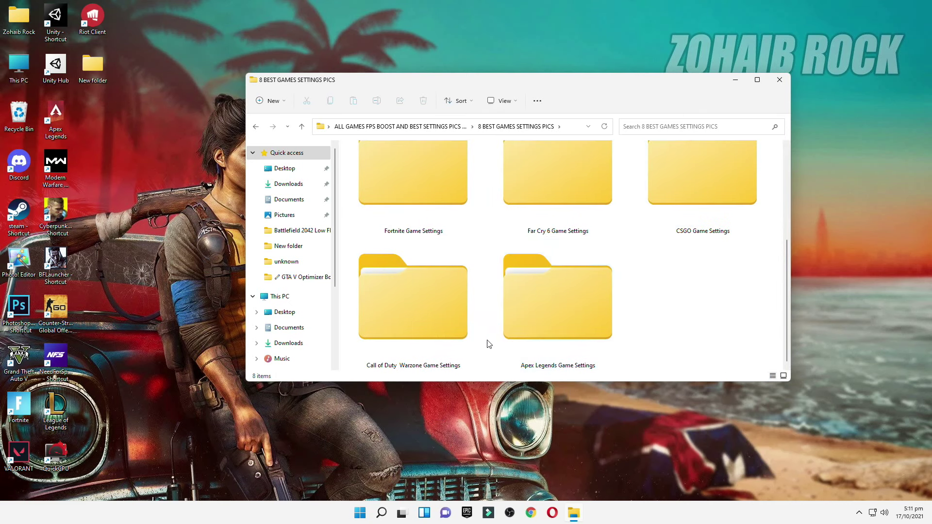
scroll(521, 249, up, 4)
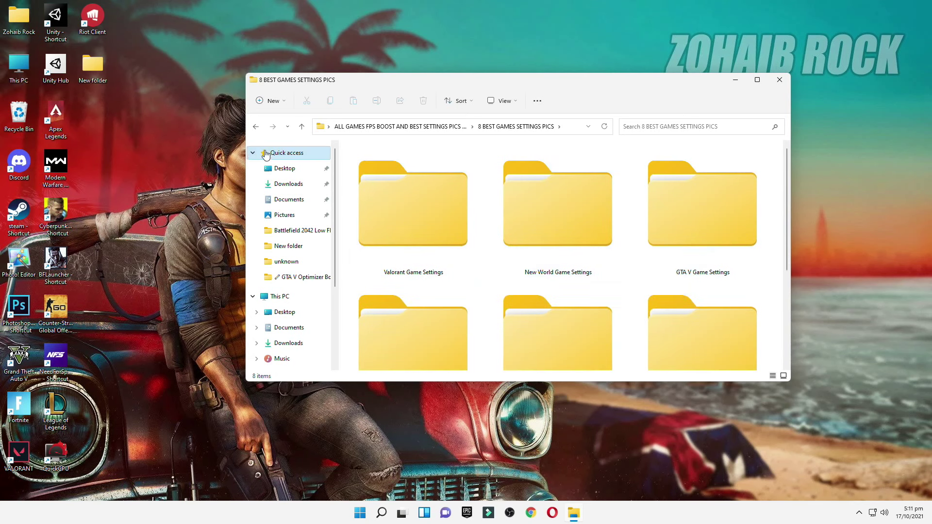
click(255, 126)
Step: Run the pack's Performance Options shortcut and apply "Let Windows choose what's best for my computer" for the visual effects
click(399, 163)
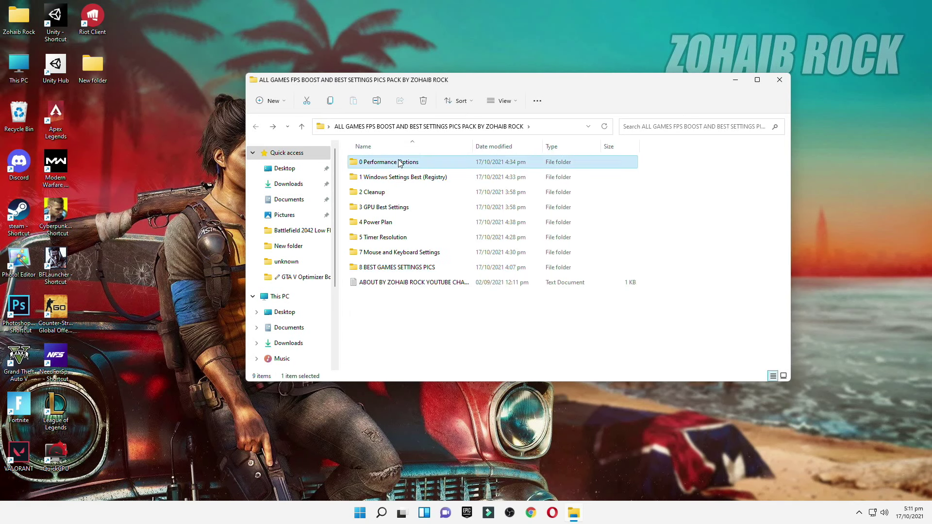
double_click(420, 165)
double_click(390, 164)
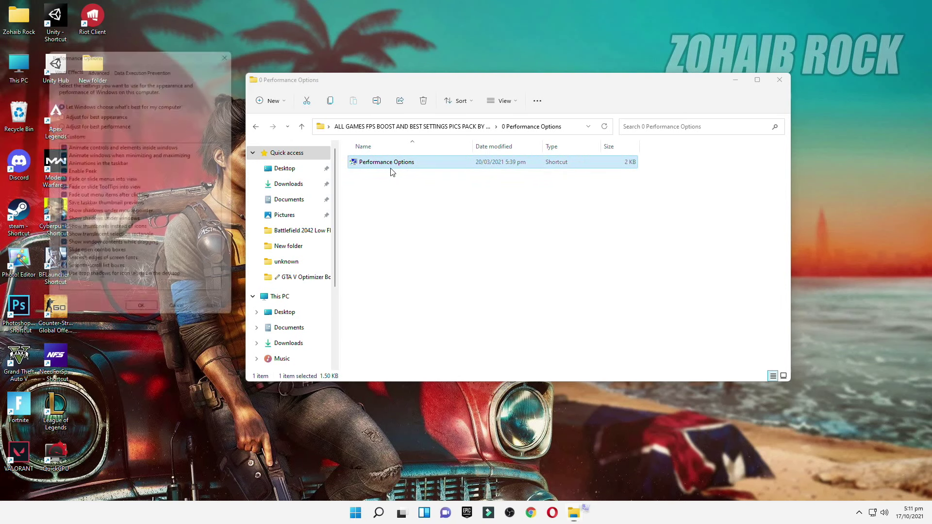
click(80, 124)
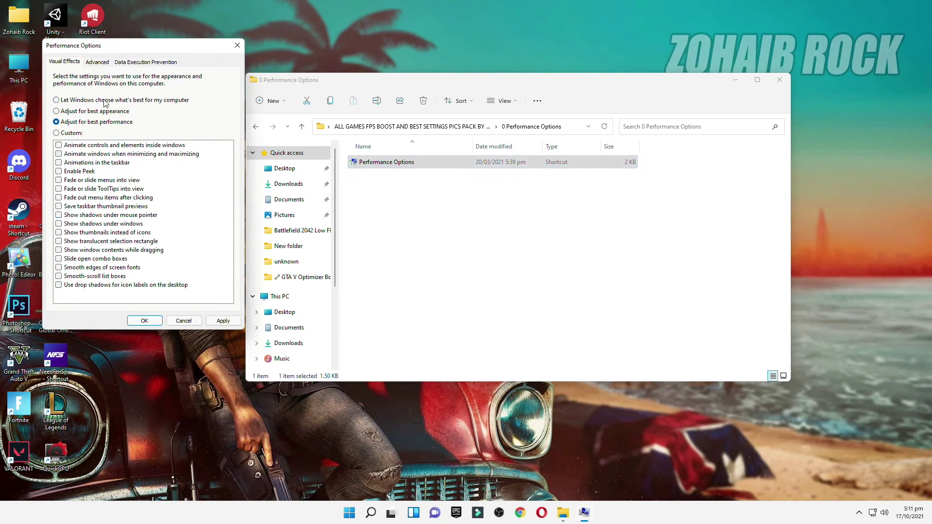
click(124, 100)
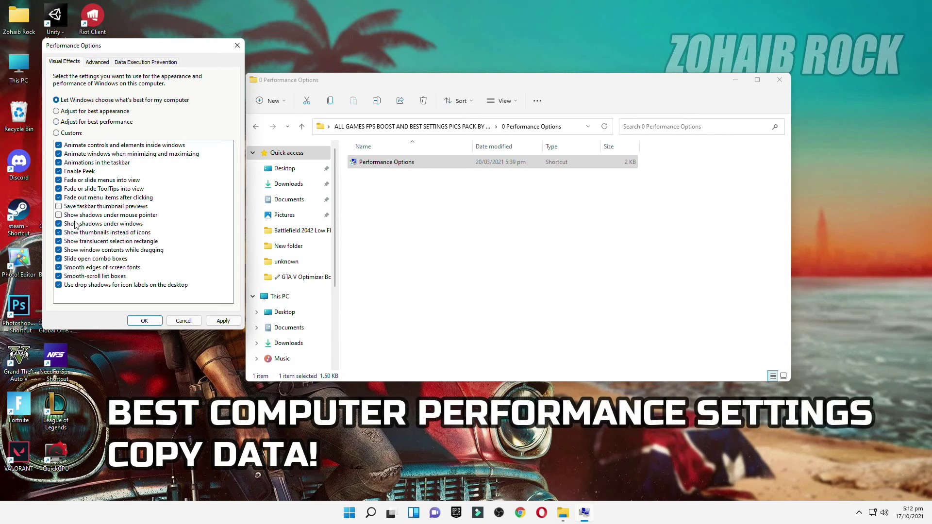
click(222, 322)
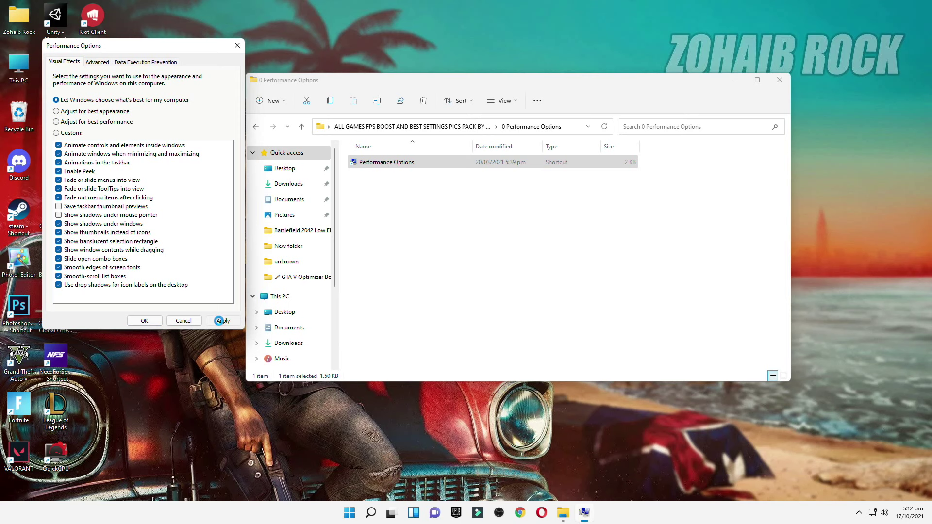
click(144, 321)
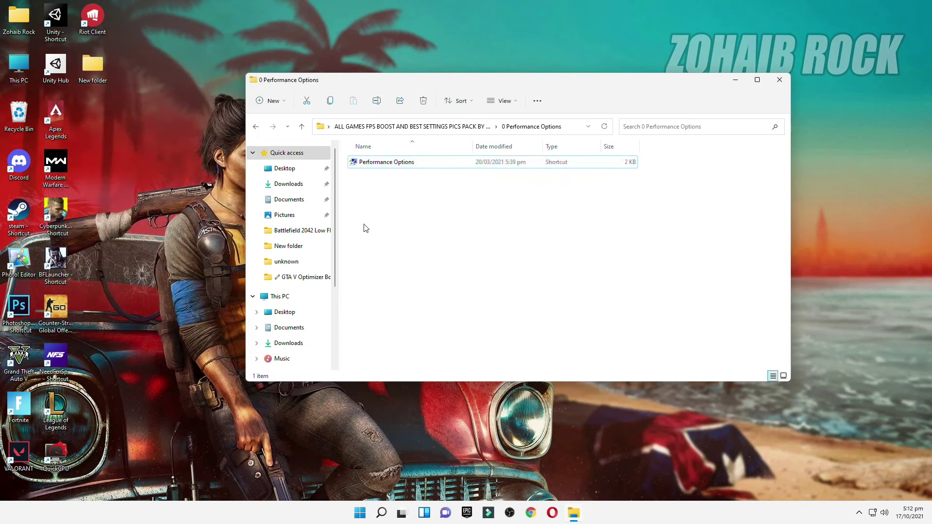
Step: Open the pack's "1 Windows Settings Best (Registry)" folder
click(256, 128)
click(432, 178)
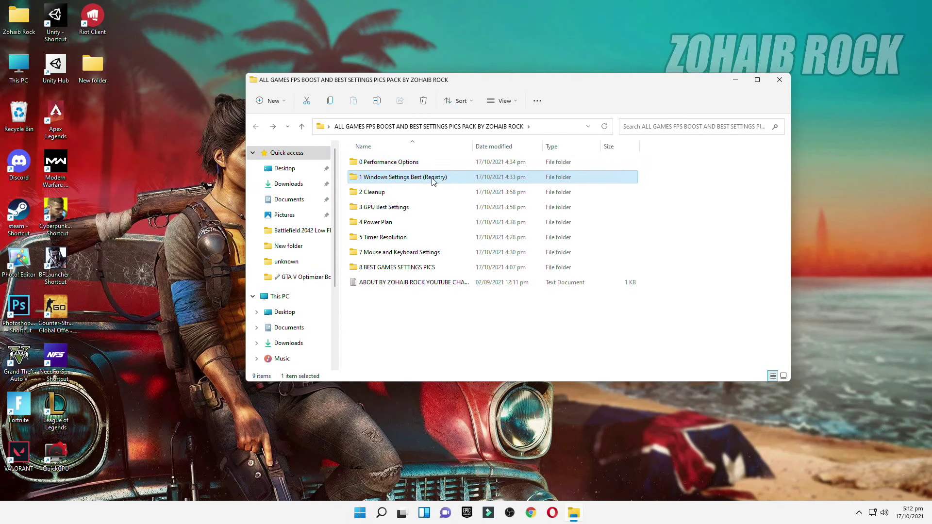
double_click(401, 181)
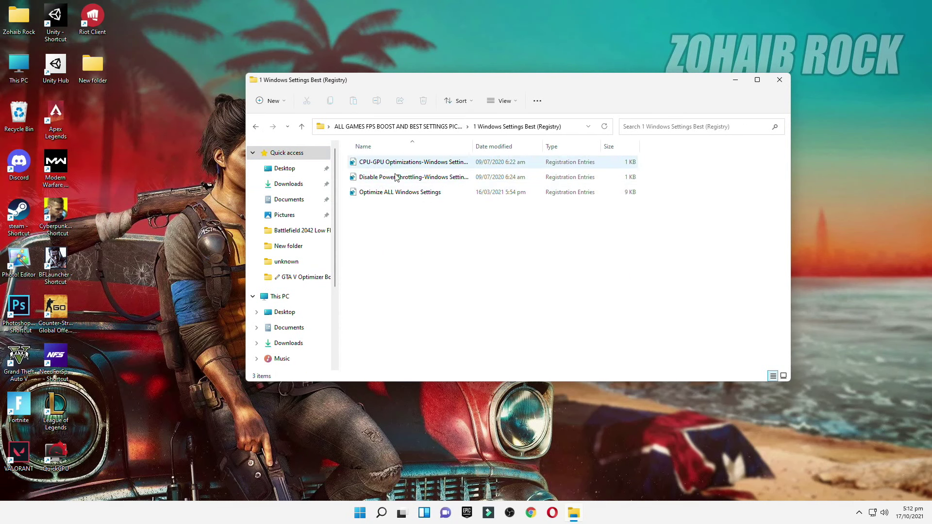
click(360, 512)
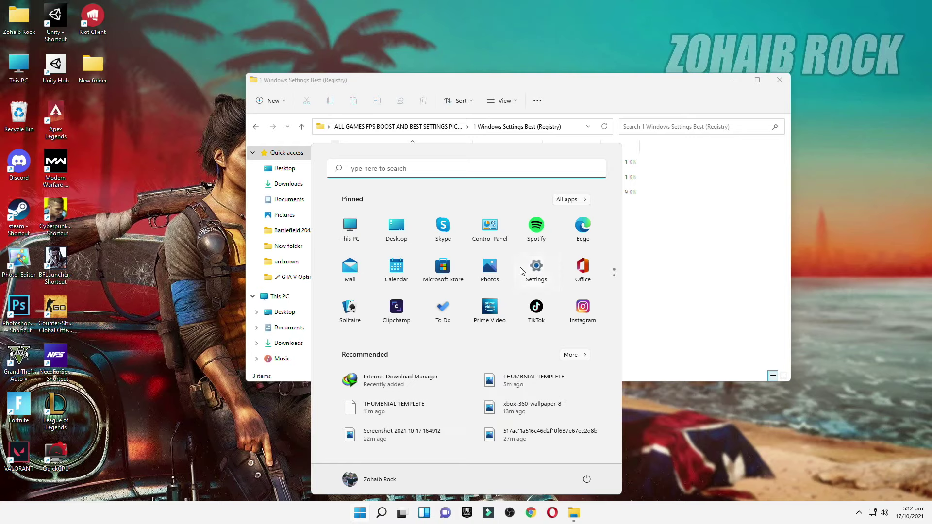
click(521, 271)
click(898, 8)
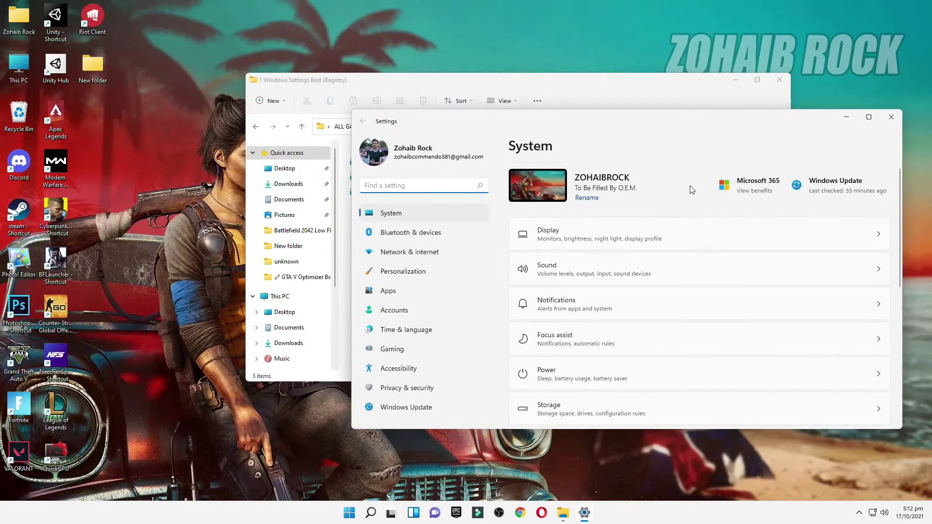
click(891, 117)
Step: Add the CPU-GPU Optimizations, Disable Power Throttling and Optimize ALL Windows Settings entries to the Windows registry
double_click(384, 163)
click(540, 273)
click(578, 257)
double_click(449, 178)
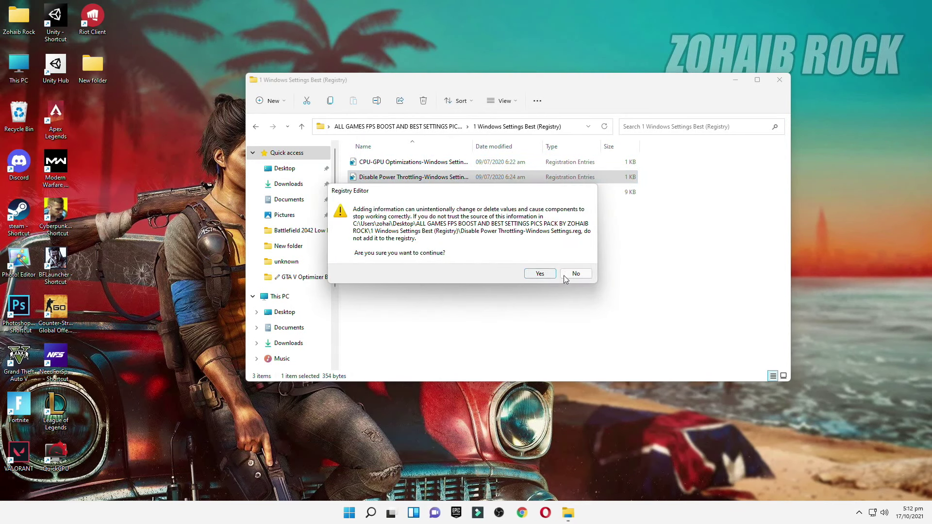
click(540, 273)
click(576, 258)
double_click(451, 194)
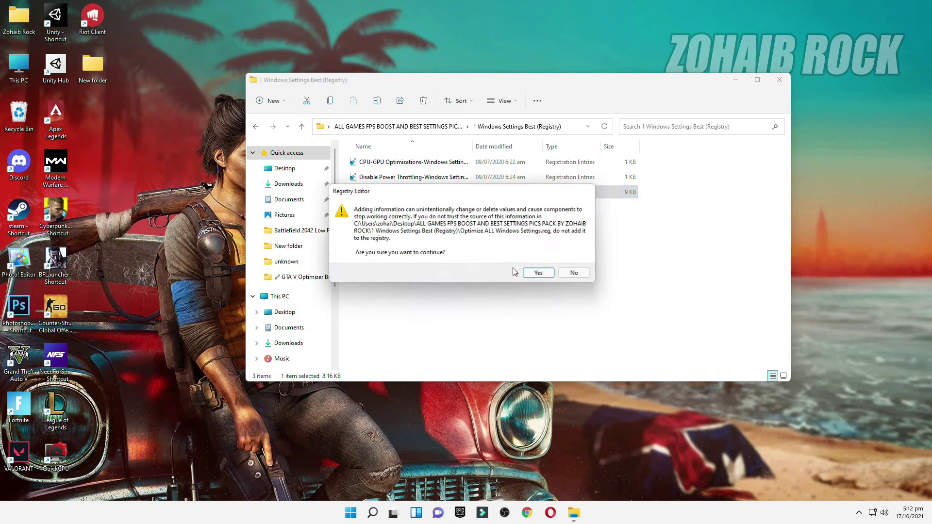
click(538, 273)
click(576, 258)
Step: Return to the pack's main folder and open the "2 Cleanup" folder
key(BackSpace)
click(415, 253)
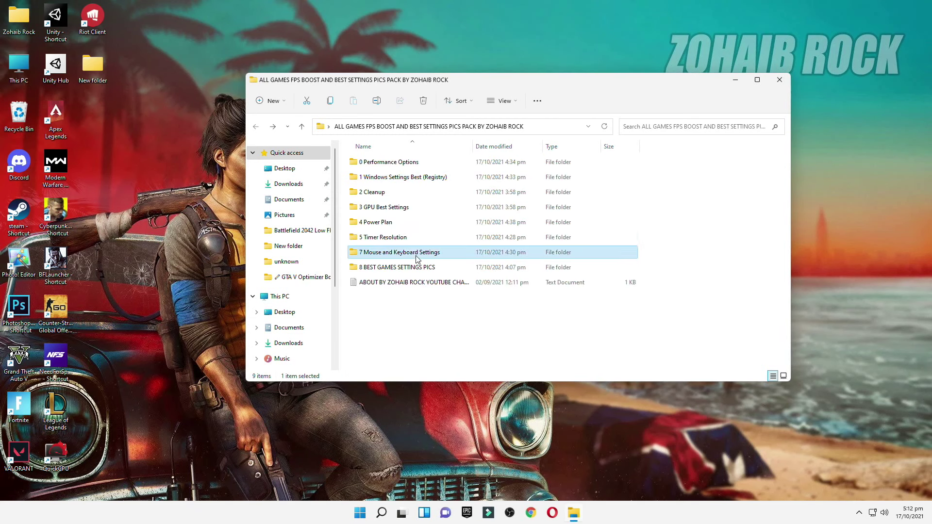
click(383, 193)
double_click(387, 195)
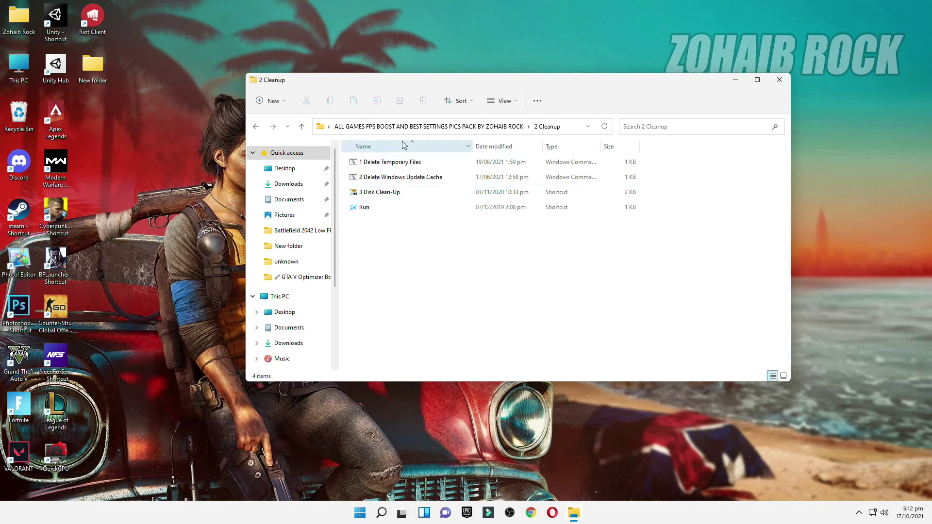
Step: Run the "1 Delete Temporary Files" and "2 Delete Windows Update Cache" scripts and dismiss their console windows
double_click(385, 162)
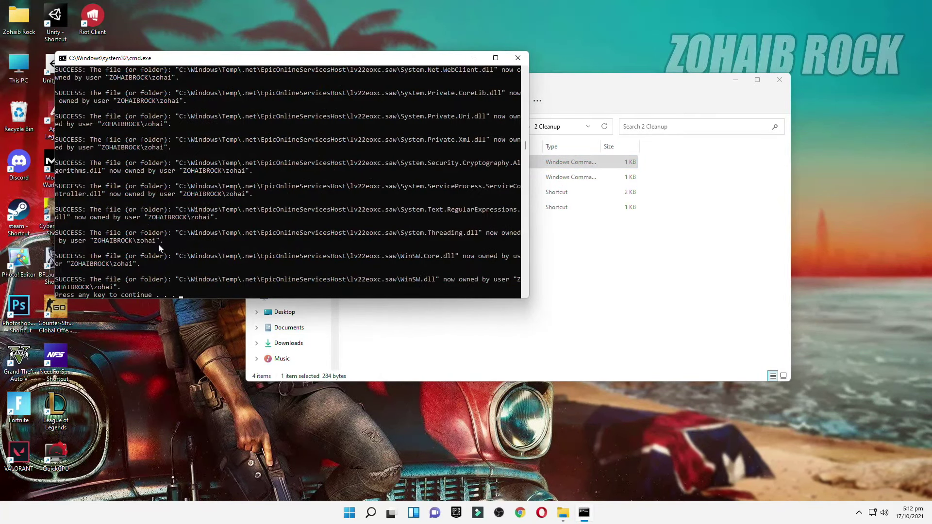
key(Return)
double_click(372, 178)
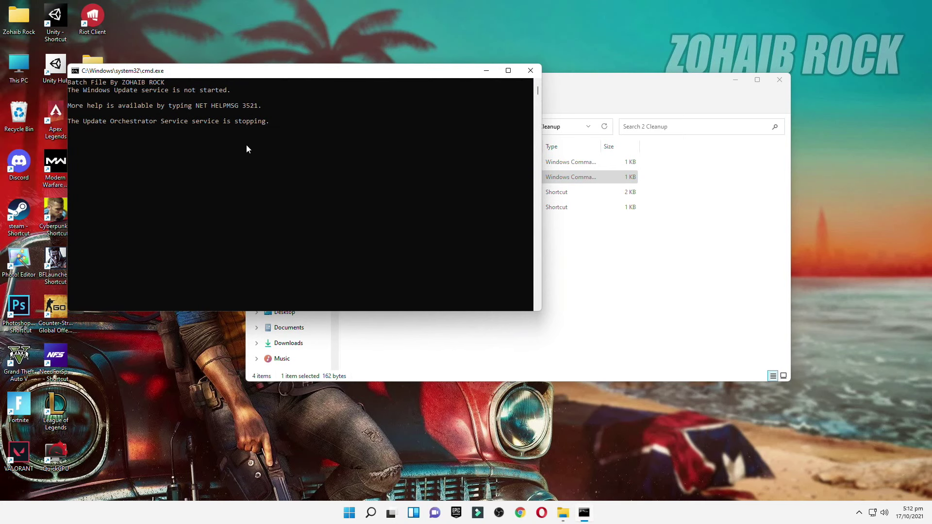
key(Return)
click(401, 241)
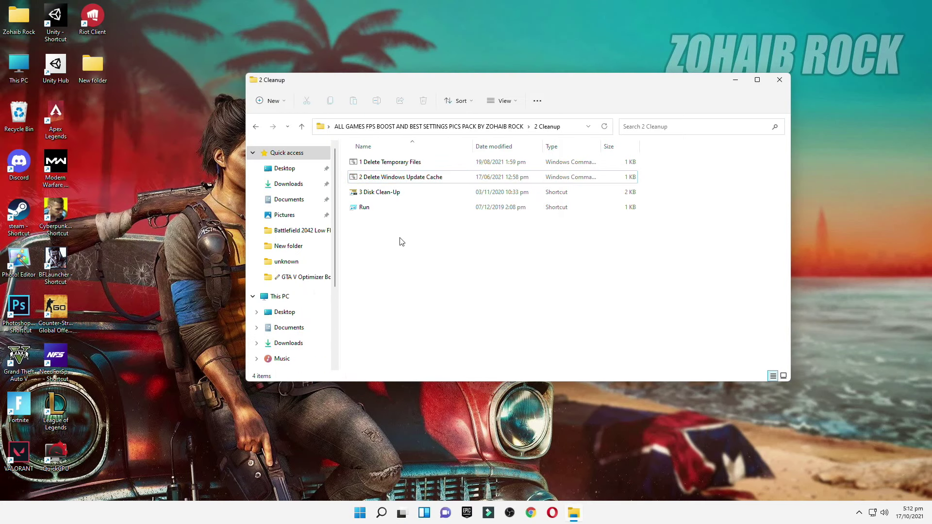
Step: Launch the cleanup folder's Run shortcut and open the Windows prefetch folder with it
double_click(378, 212)
click(735, 80)
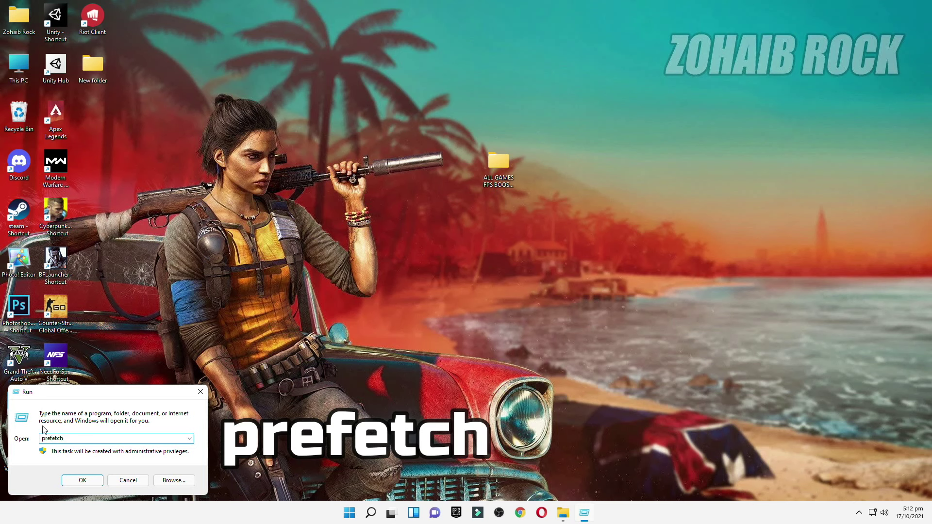
click(82, 480)
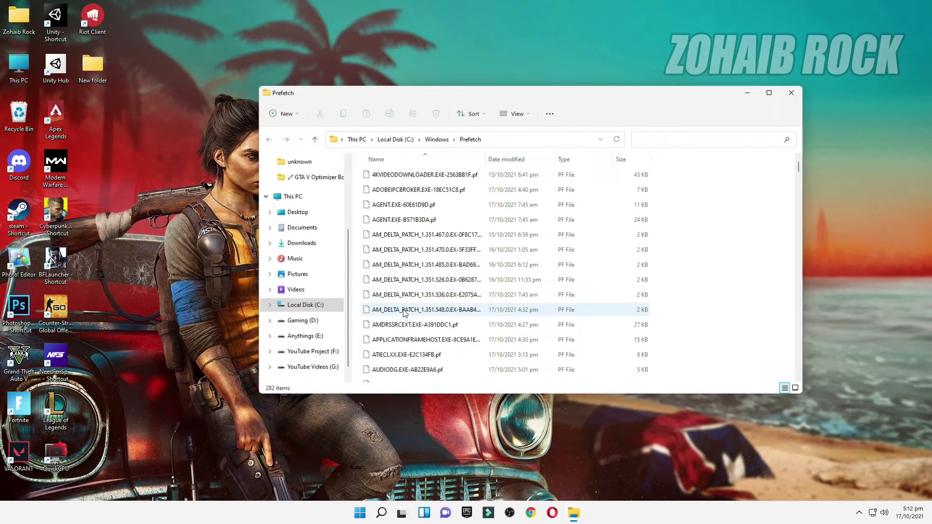
Step: Delete all files in the Prefetch folder, skipping every item that is in use, and close the folder
key(ctrl+a)
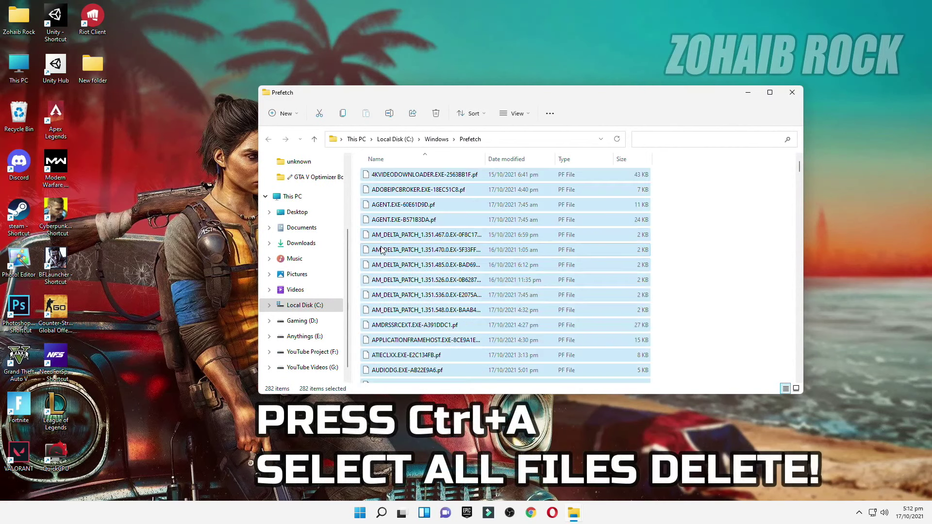
right_click(381, 250)
click(470, 258)
click(136, 208)
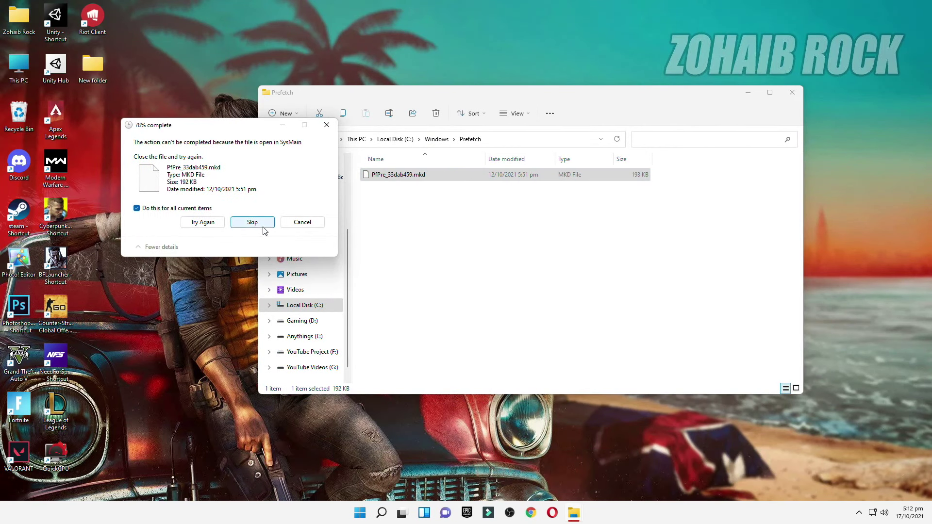
click(264, 230)
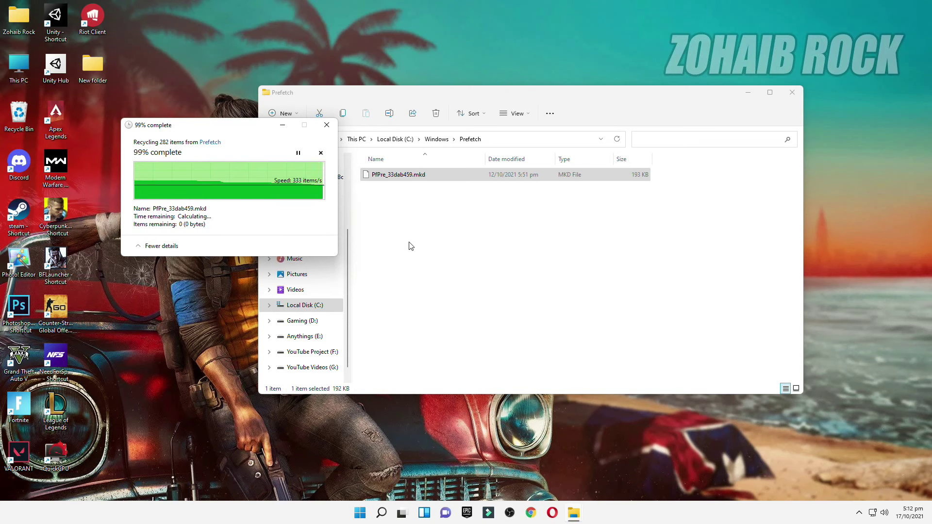
click(791, 92)
Step: Start the "3 Disk Clean-Up" shortcut from the "2 Cleanup" folder and scan drive C:
click(570, 514)
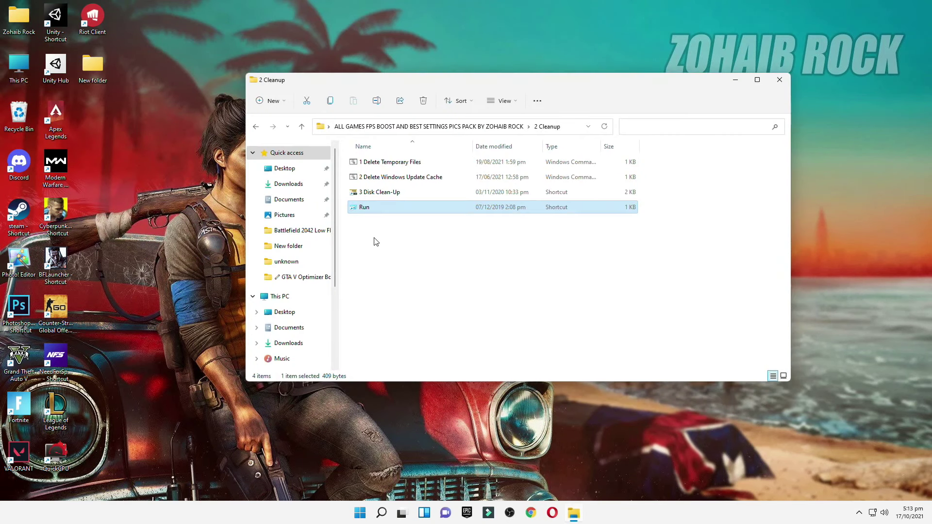
double_click(380, 191)
click(728, 89)
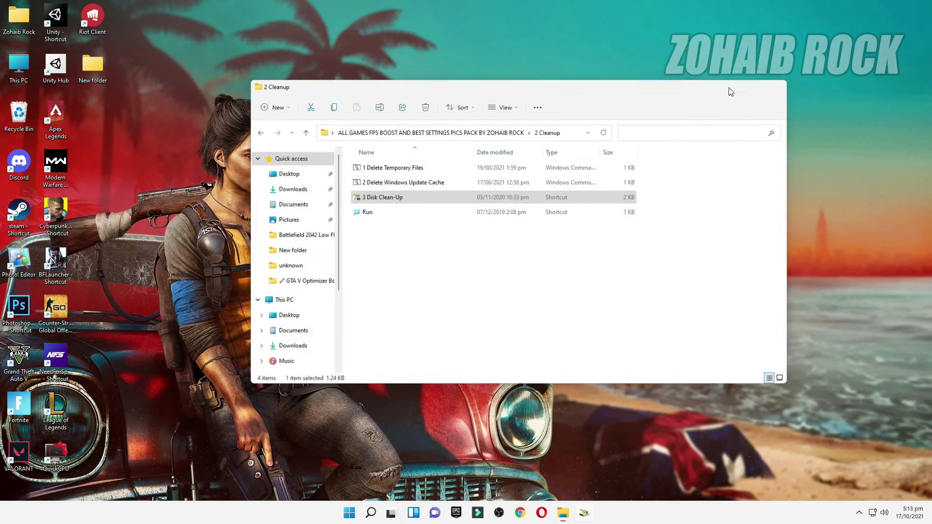
click(735, 80)
click(452, 274)
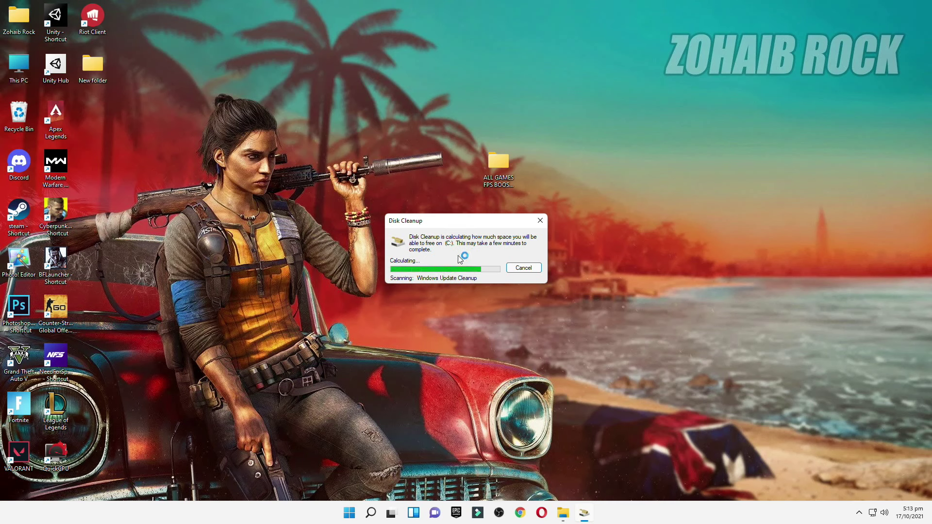
drag(178, 91, 385, 93)
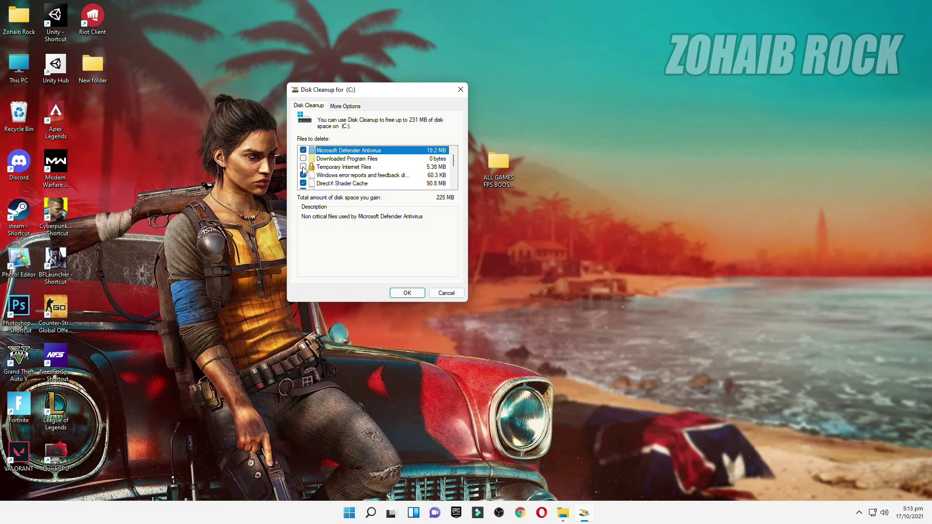
Step: Mark every listed file category for deletion, including Temporary Internet Files and Recycle Bin, and permanently delete the files from C:
scroll(303, 168, down, 2)
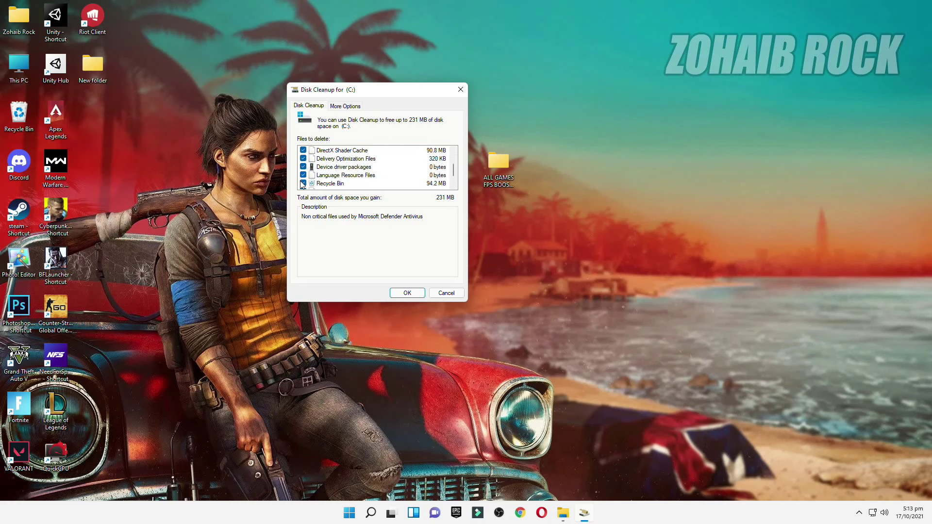
scroll(302, 180, down, 1)
scroll(302, 178, up, 3)
scroll(311, 175, down, 3)
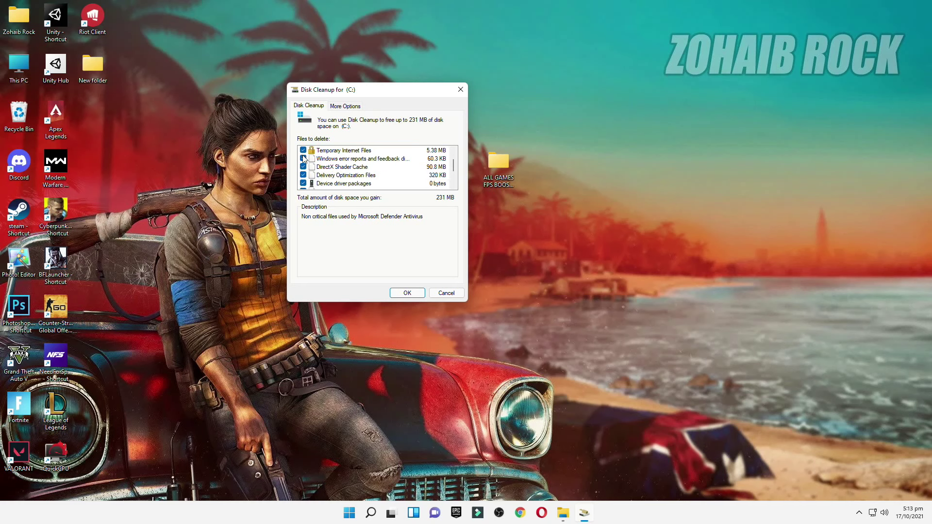
click(405, 293)
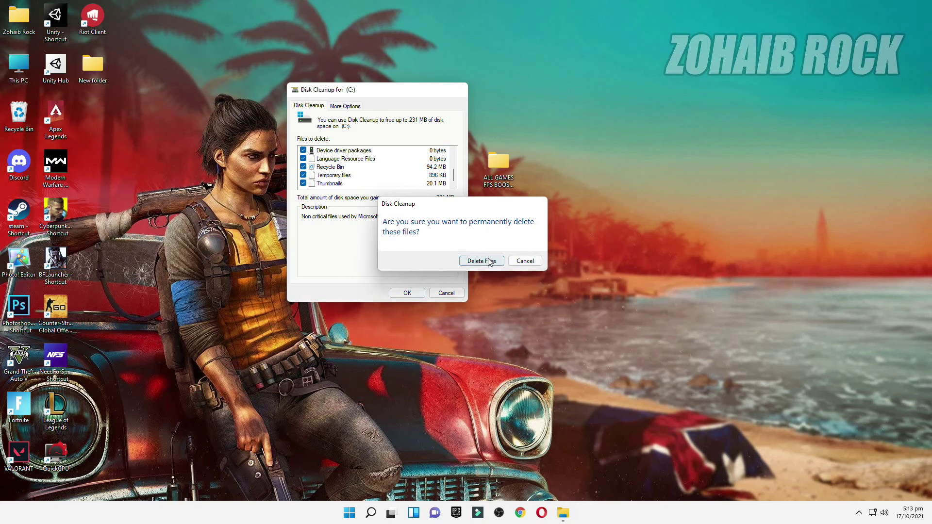
click(485, 262)
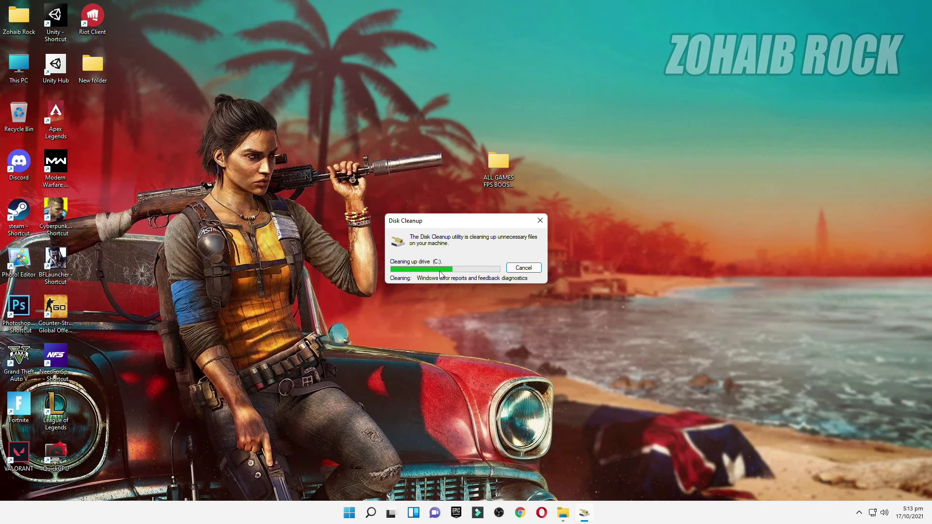
Step: Open the pack's "3 GPU Best Settings" folder from its main folder and show the contents maximized as extra large icons
click(573, 512)
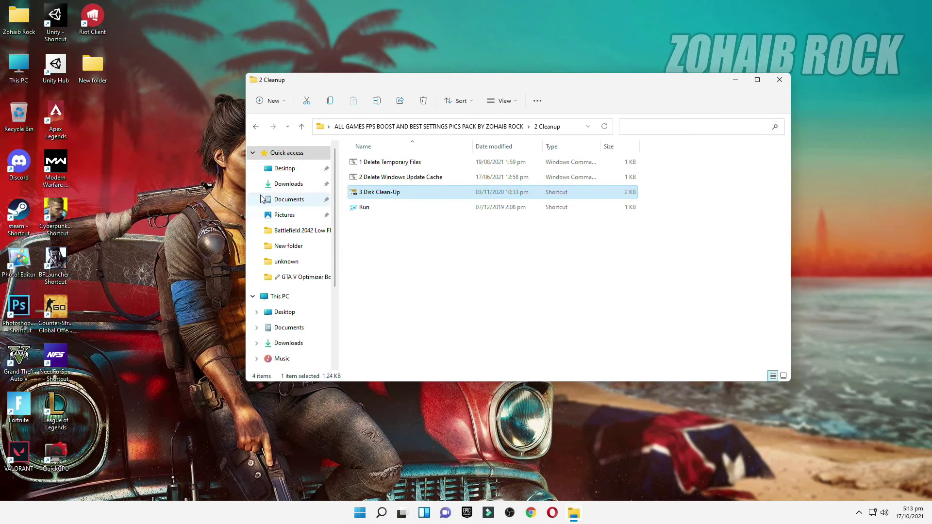
click(256, 126)
click(392, 208)
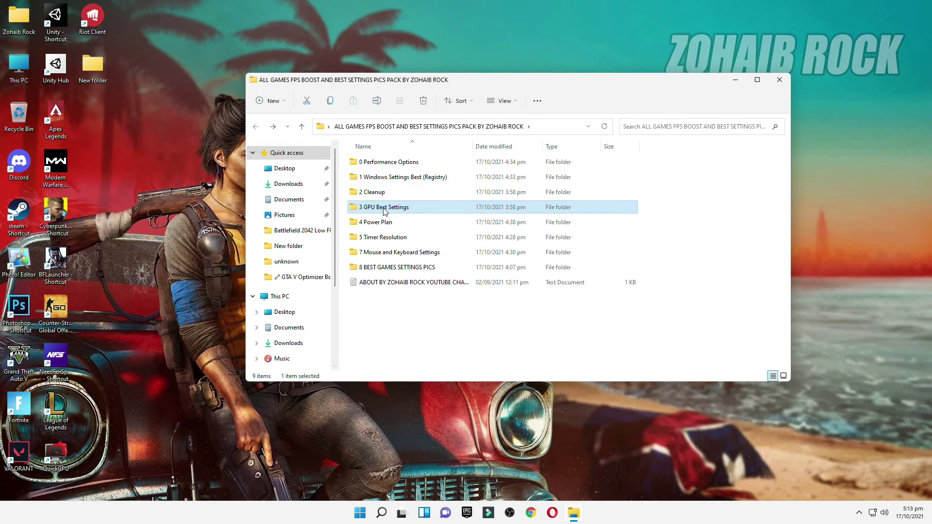
double_click(385, 211)
click(757, 81)
right_click(495, 216)
mouse_move(518, 231)
click(693, 225)
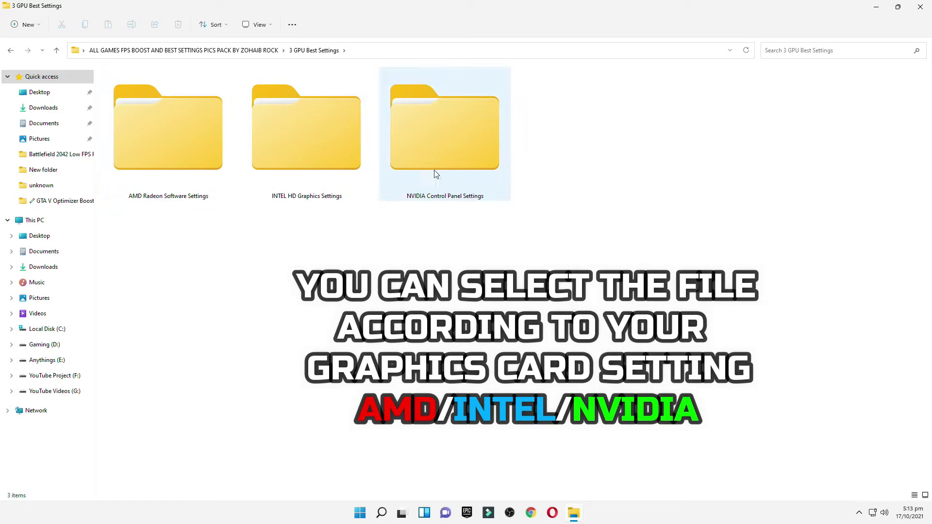
Step: Open the "AMD Radeon Software Settings" folder and move its restored window aside to clear part of the desktop
double_click(169, 175)
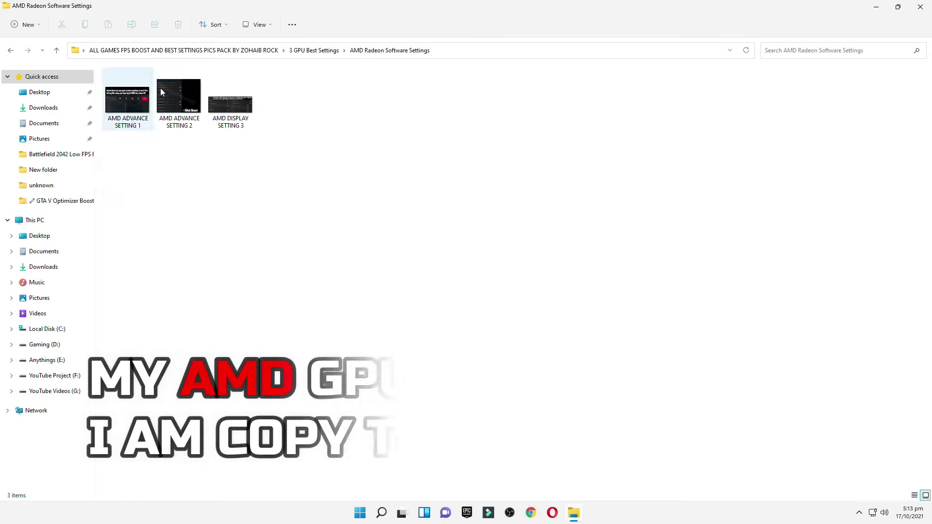
click(897, 7)
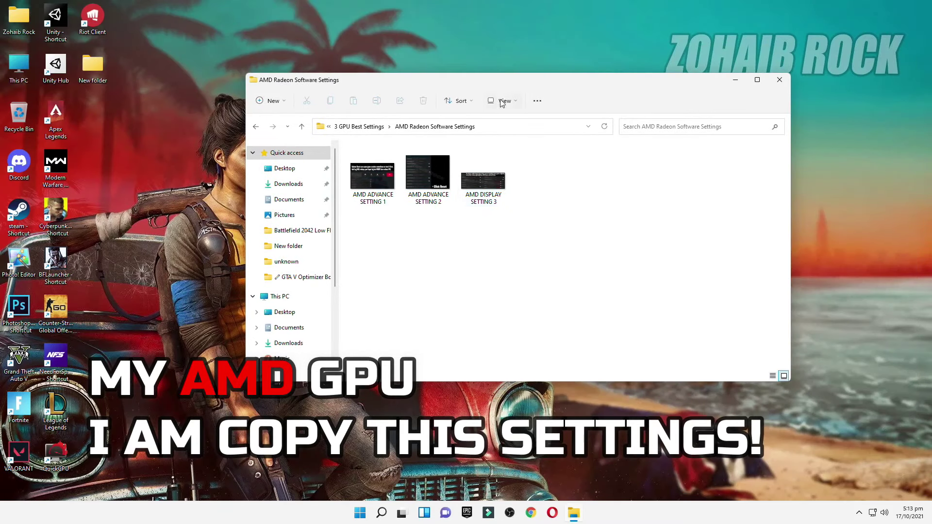
drag(517, 80, 276, 75)
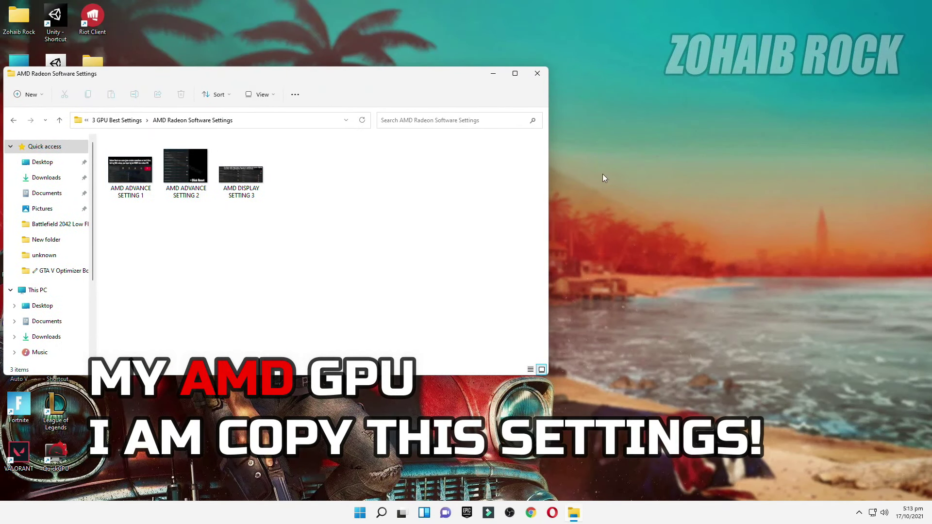
Step: Switch to AMD Radeon Software, open its global Graphics settings, and close the folder with the AMD settings pictures
right_click(646, 168)
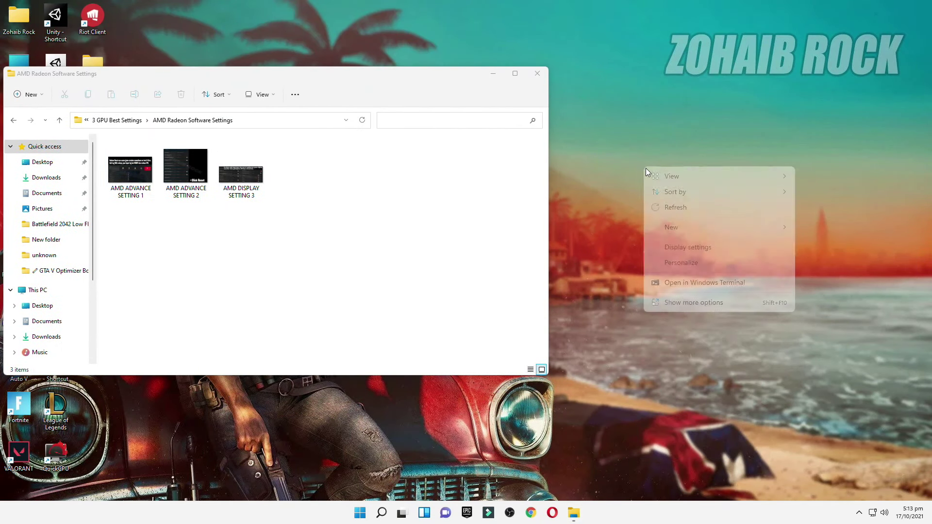
click(699, 303)
click(757, 309)
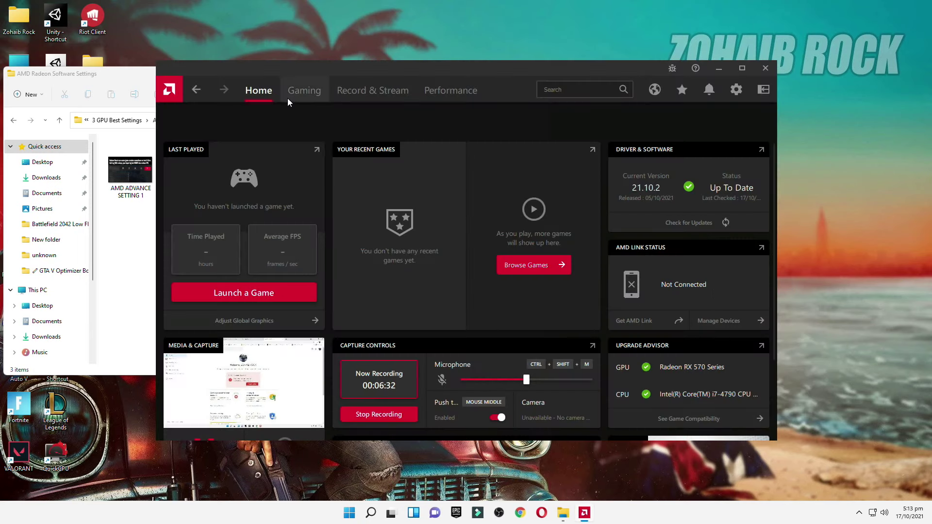
click(300, 91)
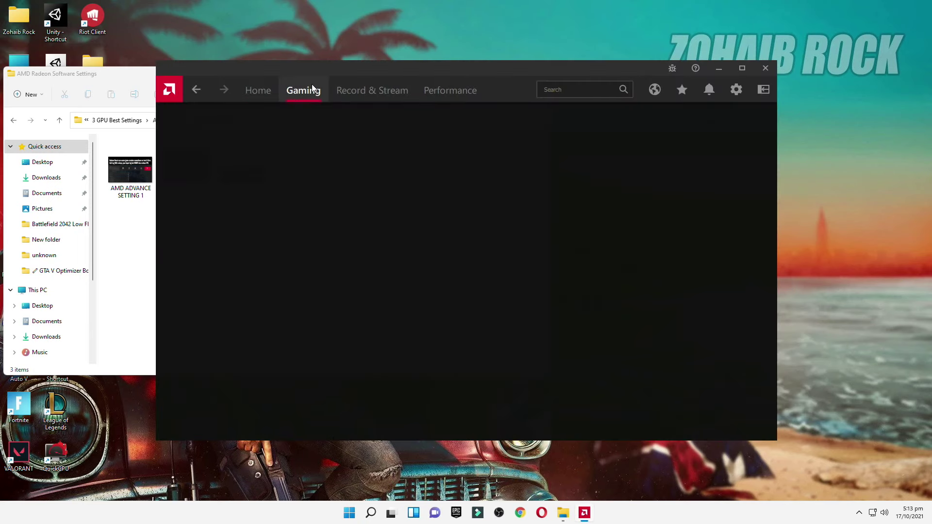
click(326, 161)
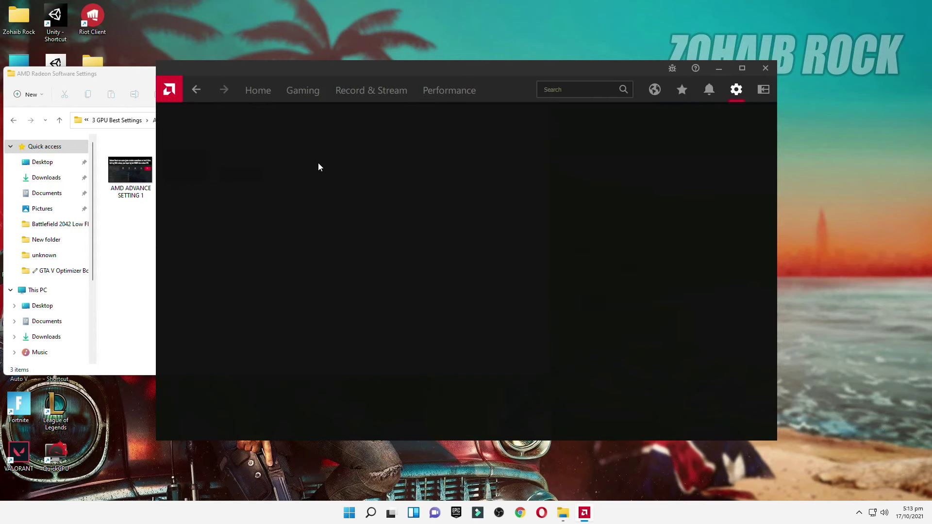
click(129, 235)
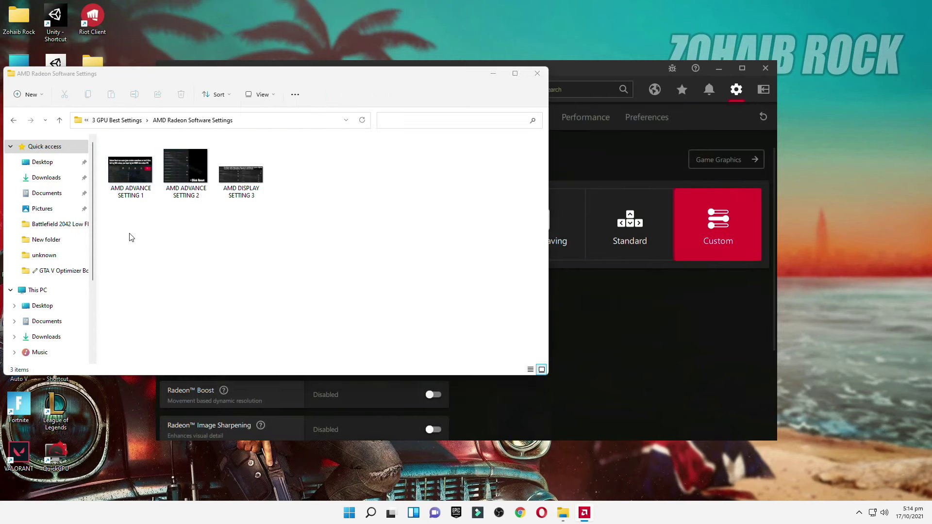
click(535, 76)
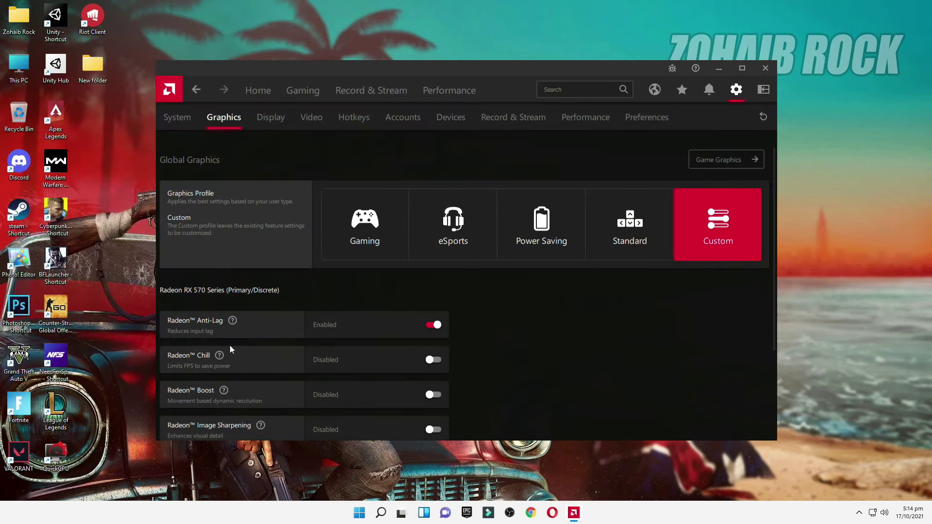
Step: Expand the advanced graphics settings and set Texture Filtering Quality to Standard
scroll(348, 343, down, 2)
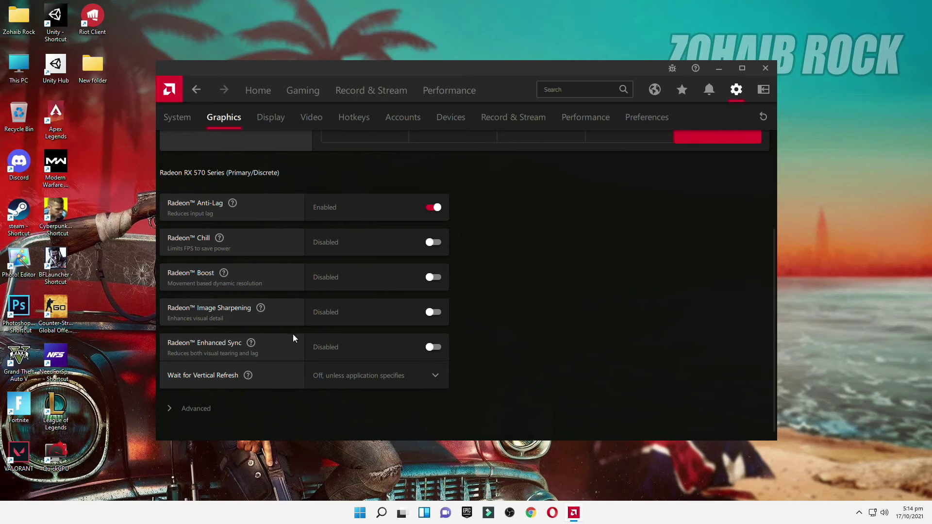
click(178, 418)
scroll(283, 331, down, 4)
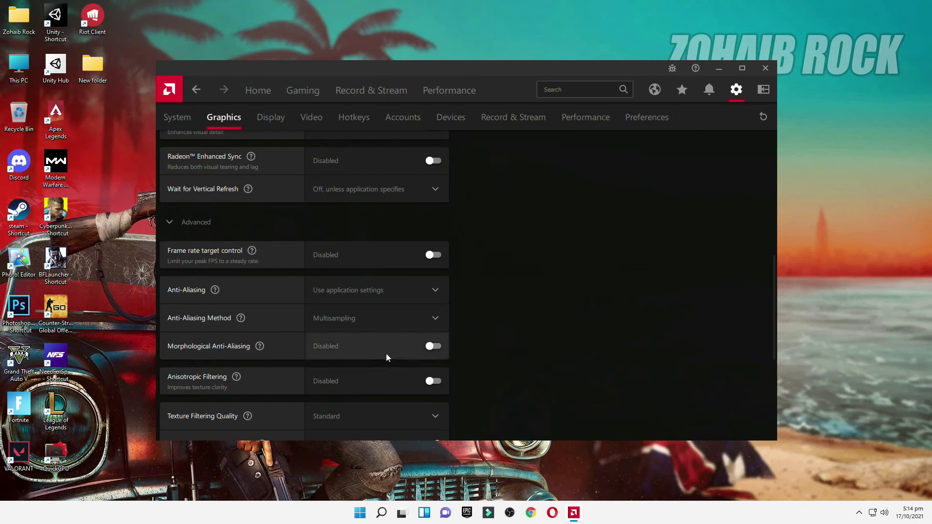
scroll(343, 353, down, 2)
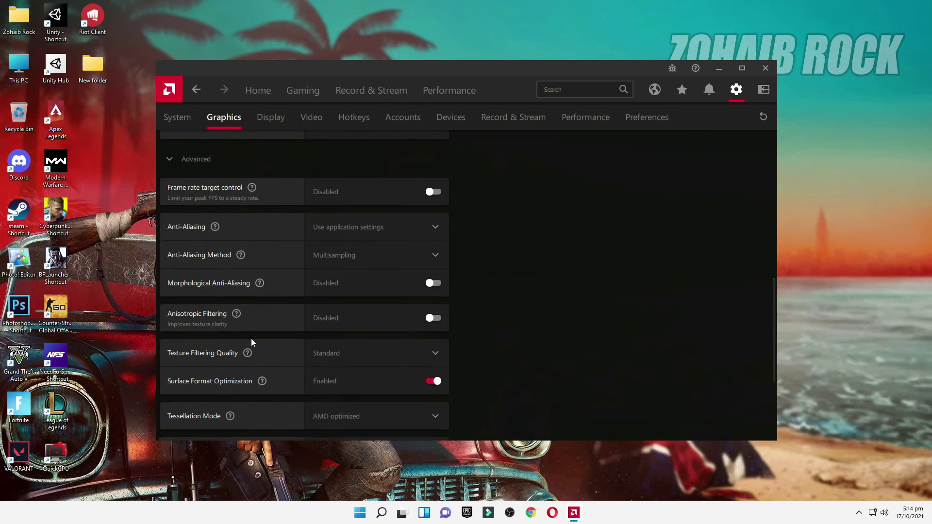
click(351, 353)
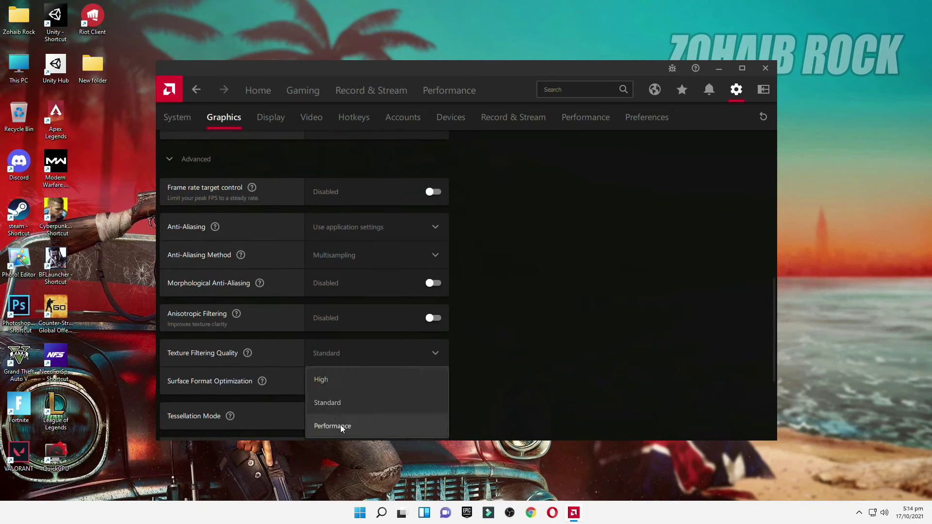
click(340, 399)
Step: Check the remaining advanced graphics options down to Reset Shader Cache and open the Display settings
scroll(248, 381, down, 3)
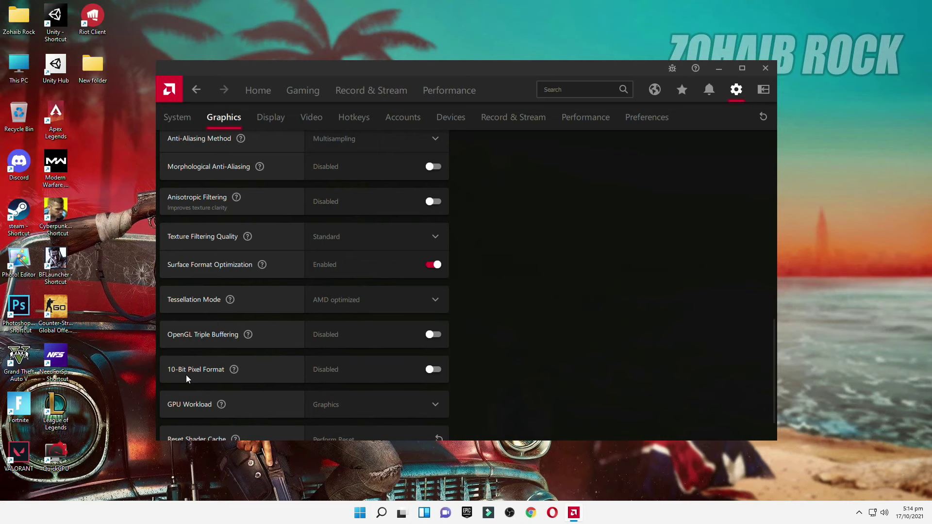
scroll(359, 380, down, 1)
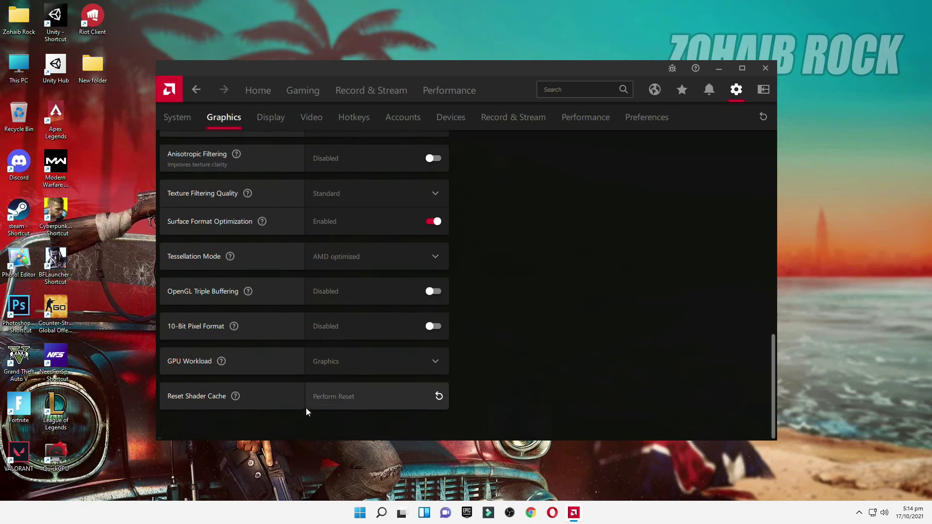
click(267, 117)
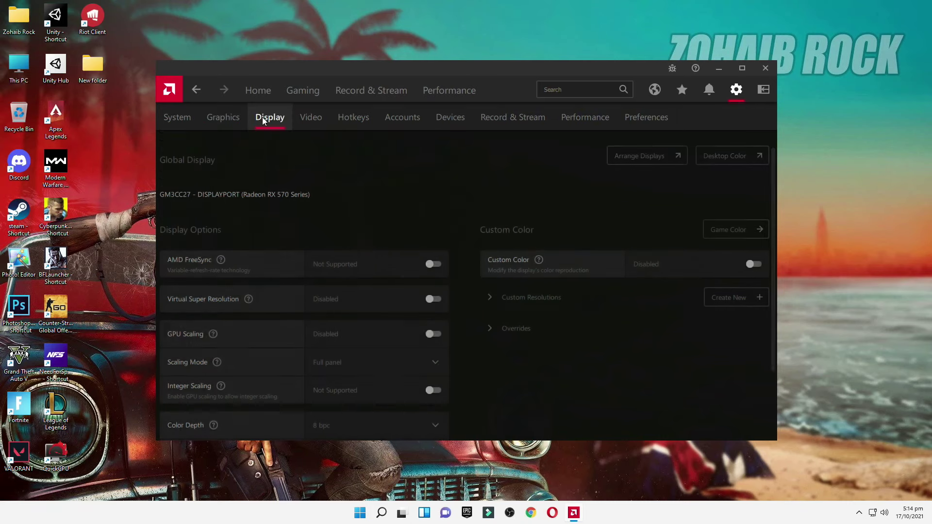
Step: Set the display's Scaling Mode to Full panel and close AMD Radeon Software
scroll(305, 209, down, 2)
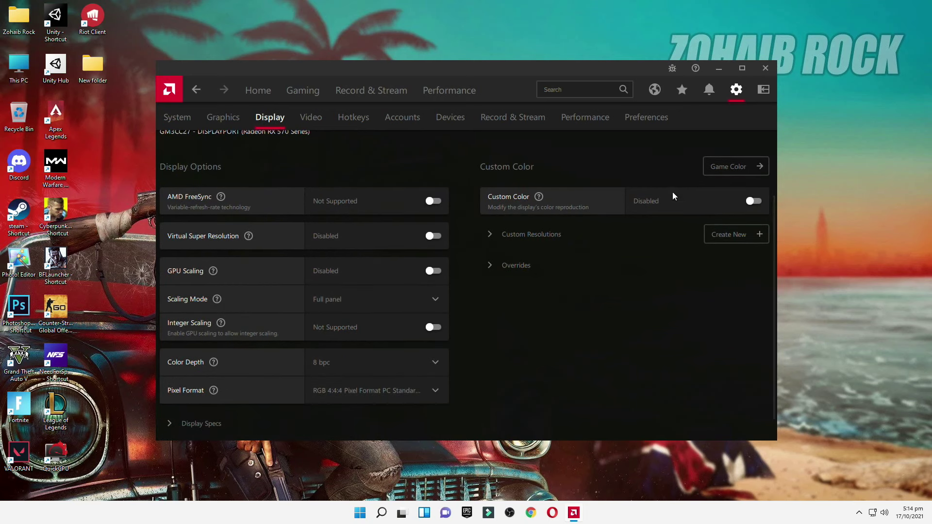
click(338, 301)
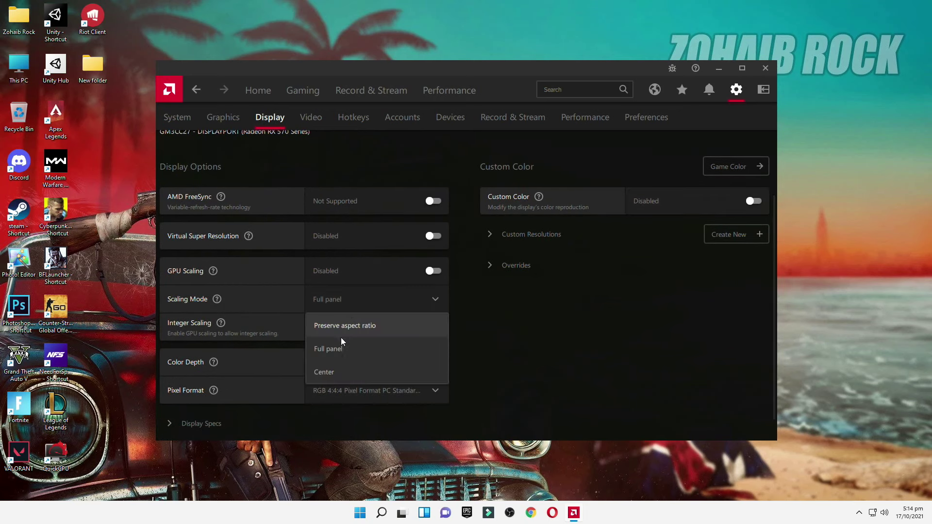
click(340, 348)
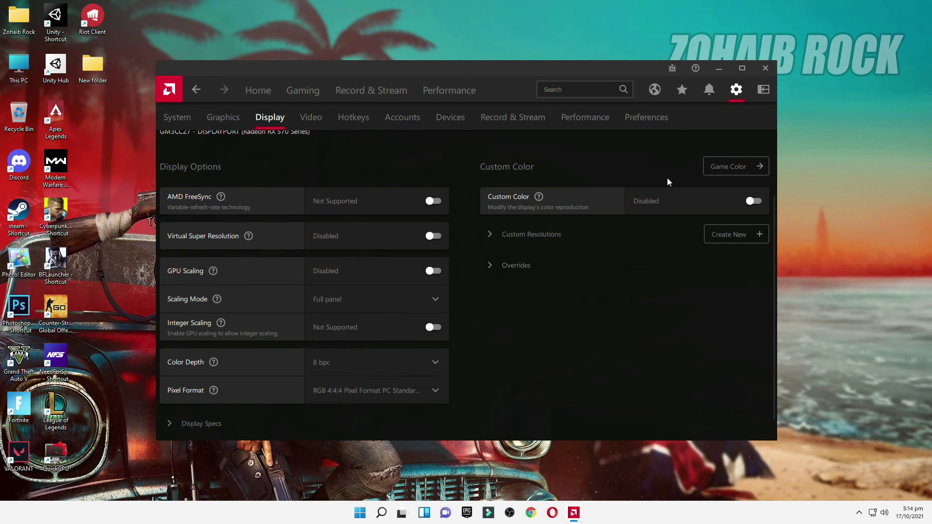
click(765, 68)
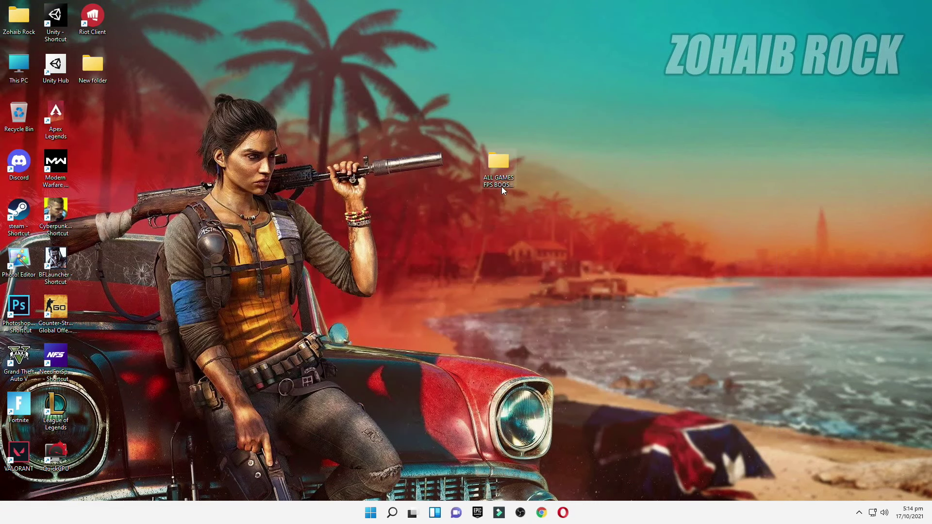
Step: Open the FPS boost pack's "4 Power Plan" folder, move its window aside, and open the Quick-CPU-4.0.0.0 folder
double_click(502, 186)
drag(344, 78, 554, 97)
double_click(360, 238)
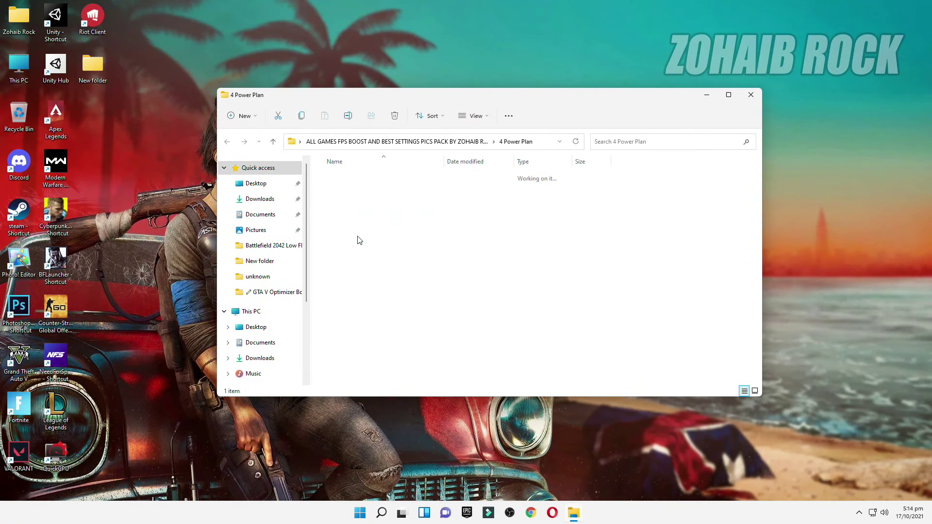
double_click(348, 182)
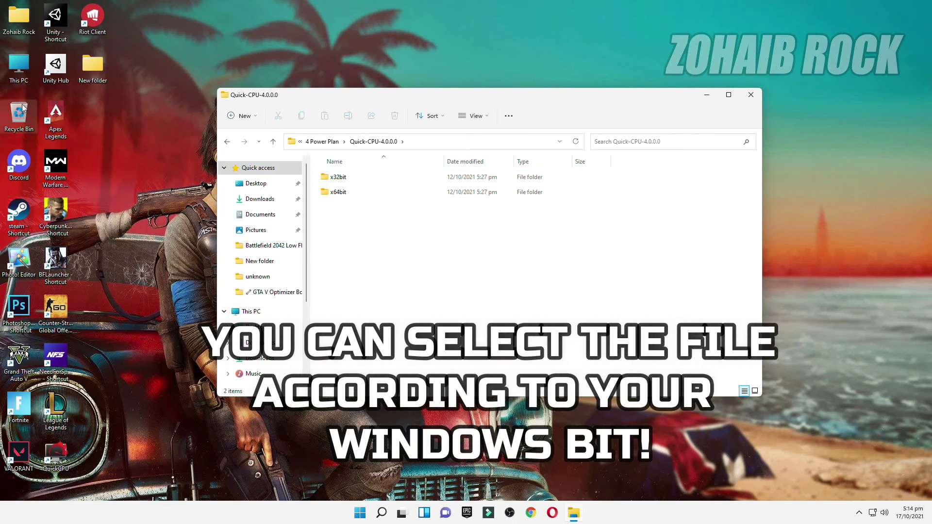
Step: Open this PC's properties and check the system type to find out whether Windows is 32-bit or 64-bit
right_click(13, 71)
click(96, 184)
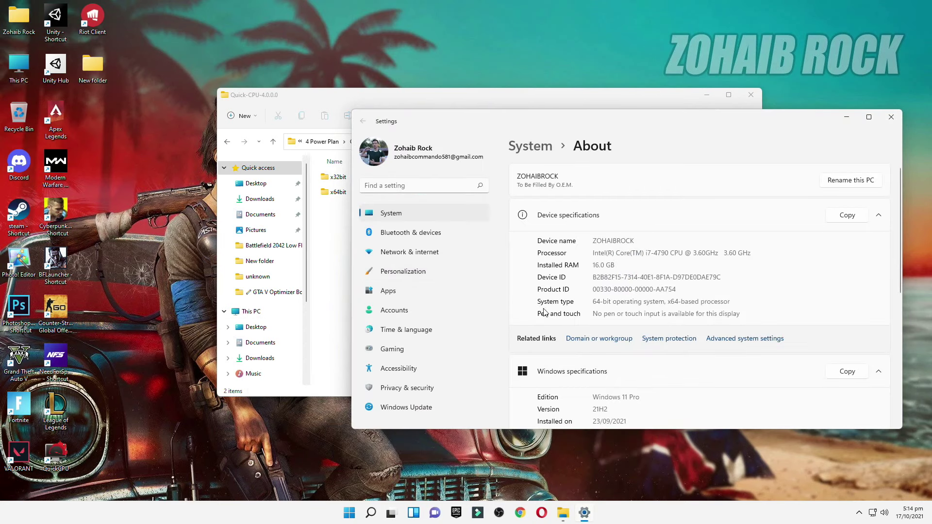
scroll(584, 329, down, 3)
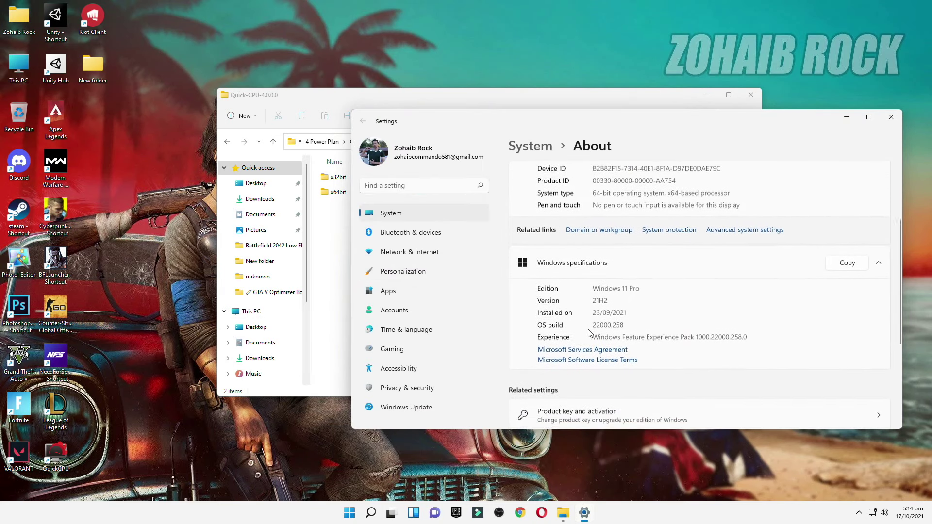
scroll(585, 329, up, 2)
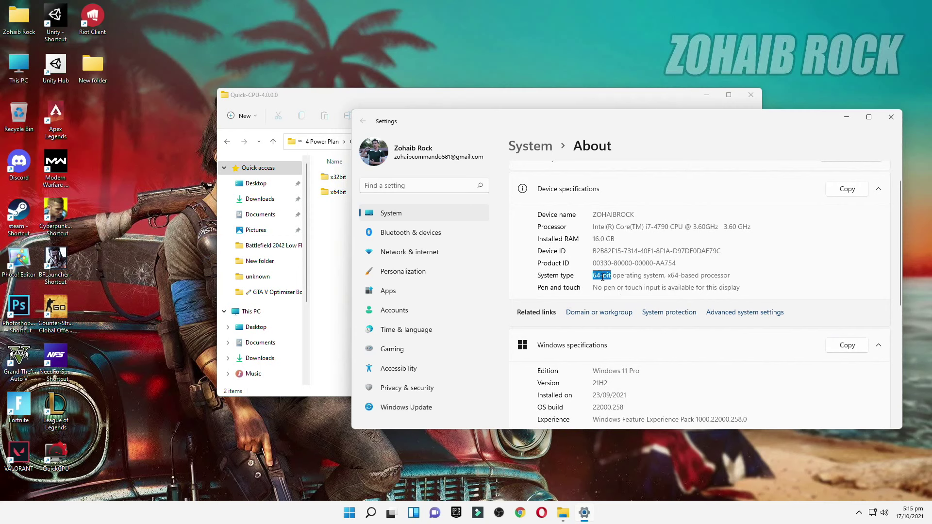
Step: Open the x64bit folder containing the Quick CPU installer and close the Settings window
click(333, 239)
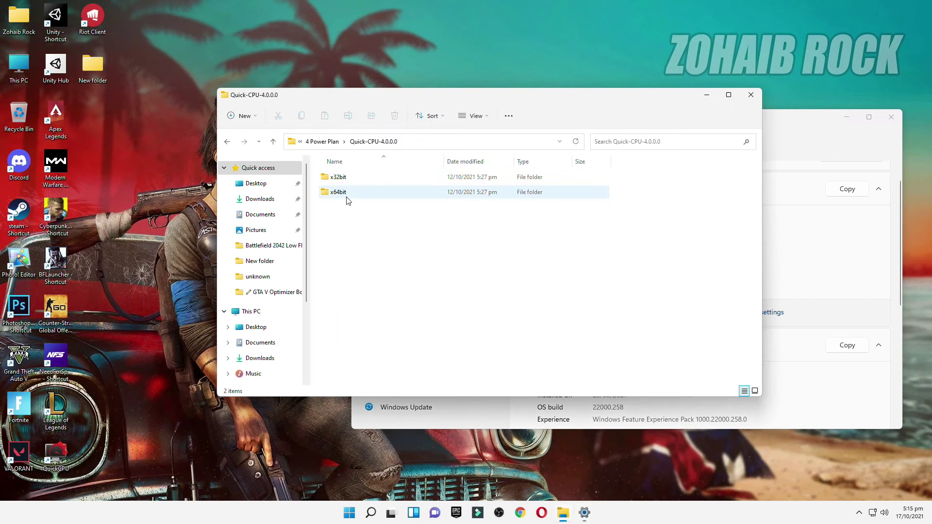
double_click(340, 194)
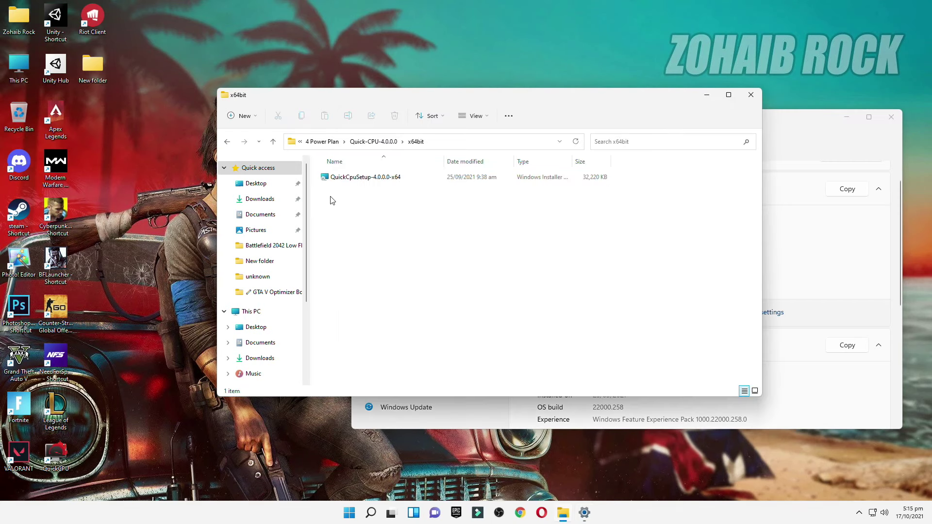
click(896, 117)
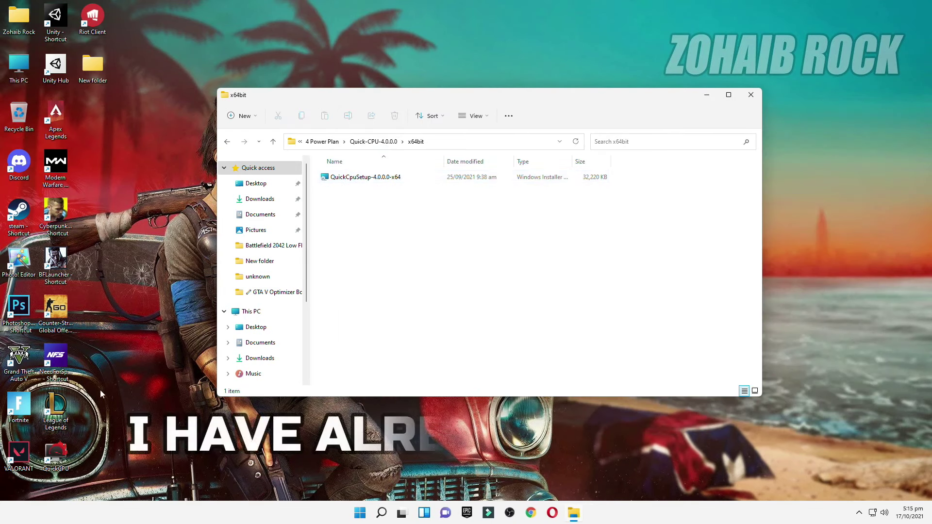
Step: Launch the installed Quick CPU, dismiss the update notice, and choose High performance as the system power plan
double_click(47, 457)
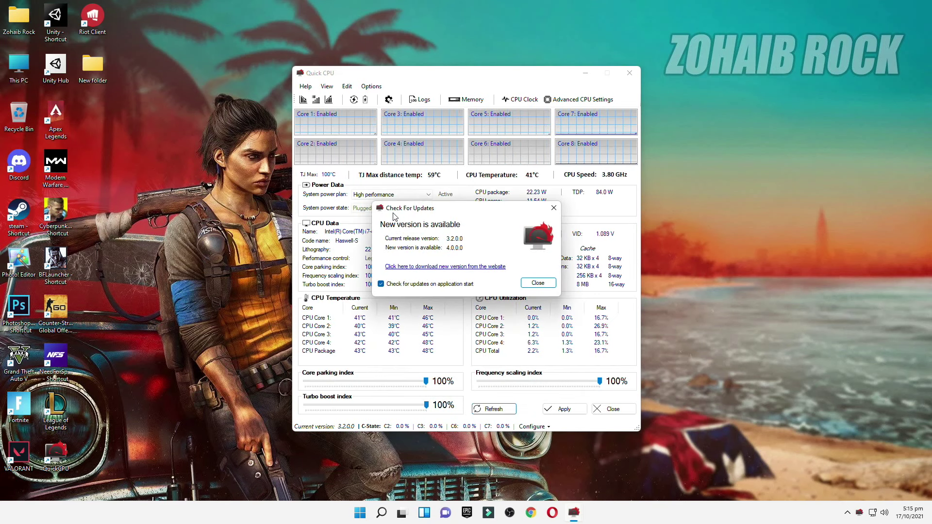
click(537, 283)
click(392, 195)
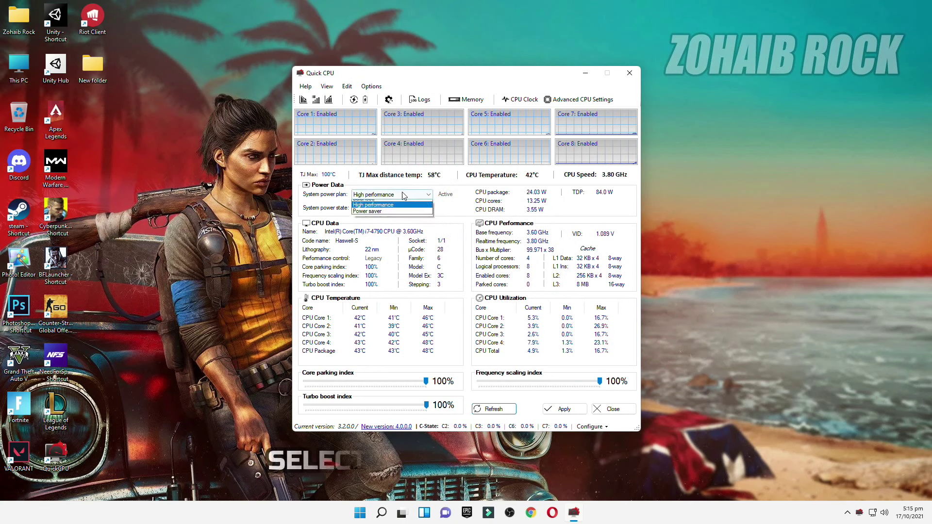
click(399, 210)
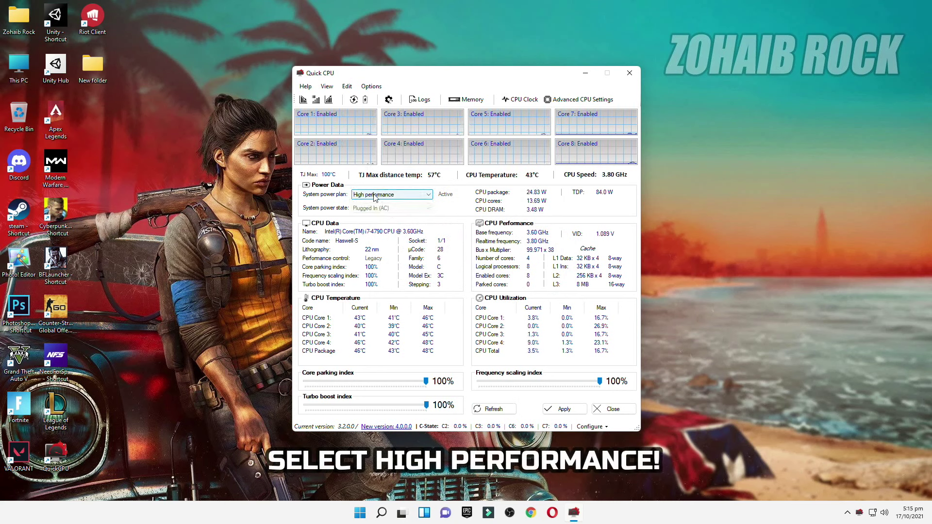
Step: Set Quick CPU's core parking, turbo boost and frequency scaling indexes to 100% and apply them
drag(402, 386, 427, 383)
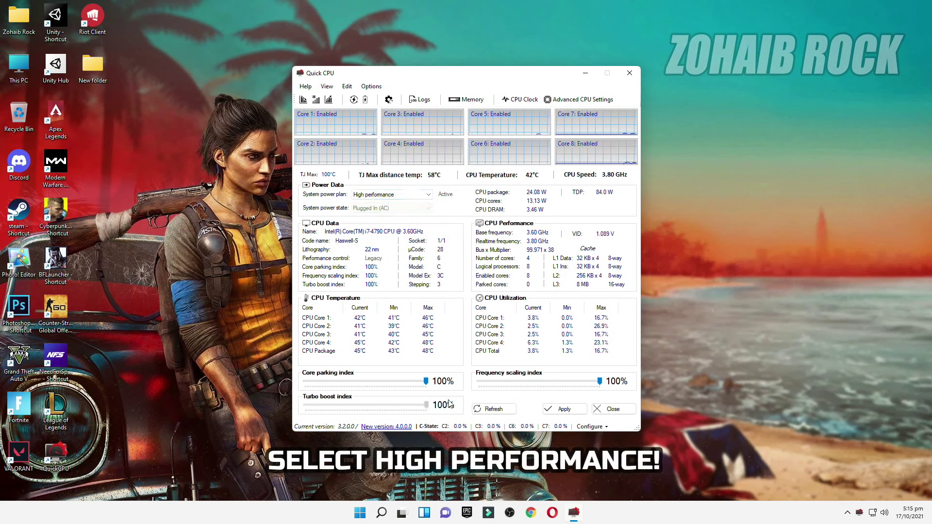
drag(608, 384, 624, 381)
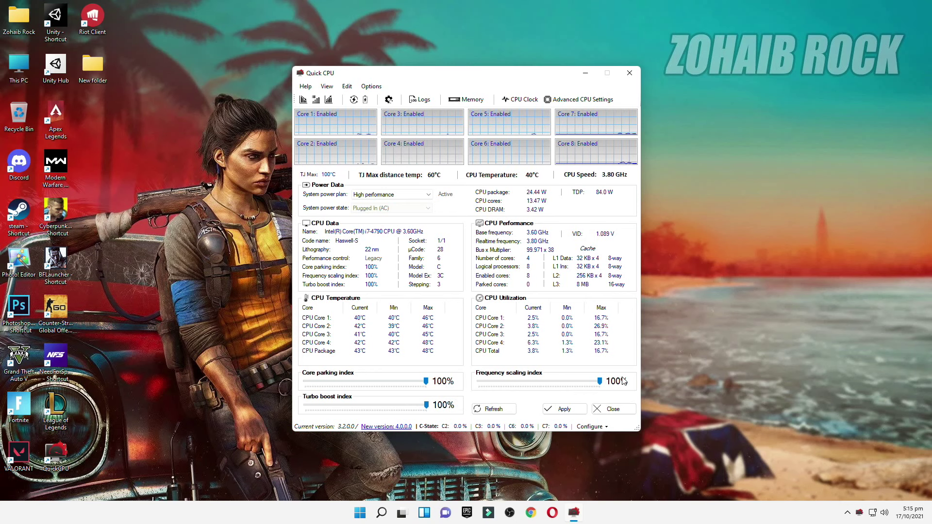
click(569, 410)
click(507, 276)
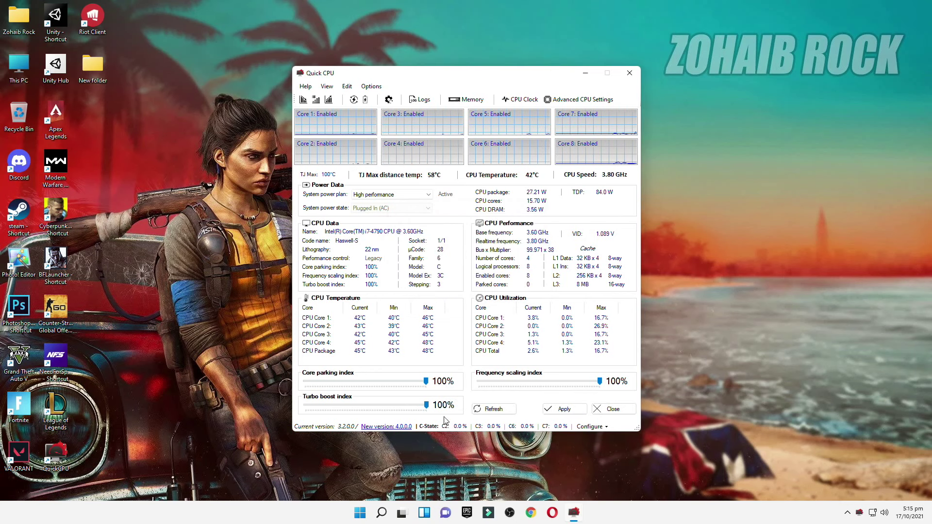
Step: Search Windows for "power", open the High performance plan's settings in Power Options, and close Quick CPU
click(382, 510)
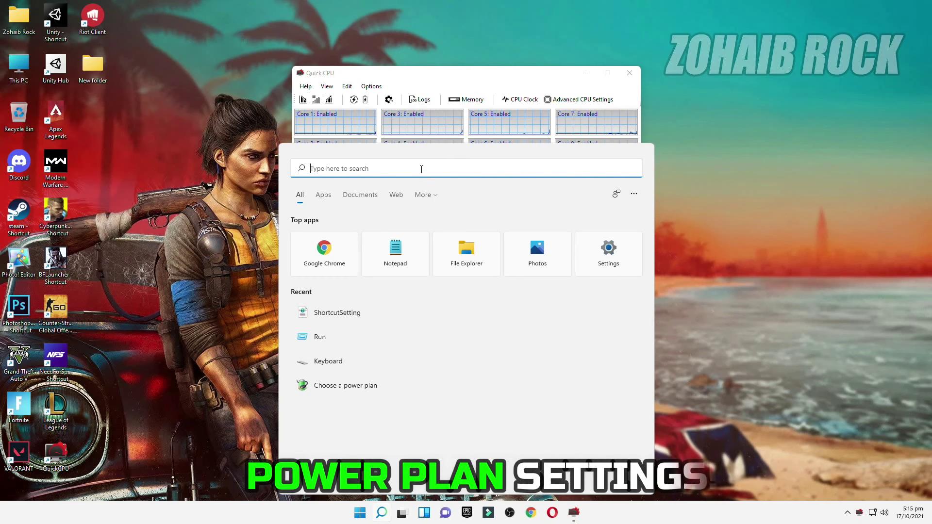
text(power)
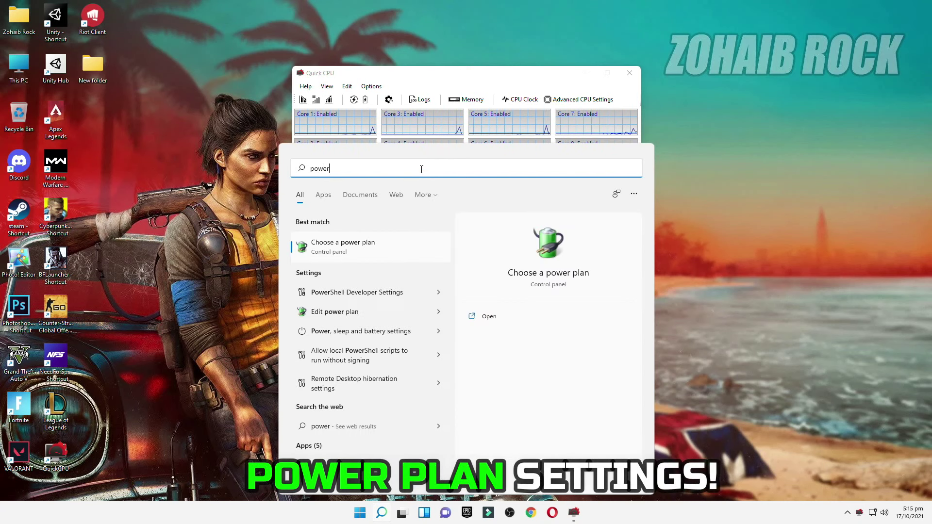
click(376, 253)
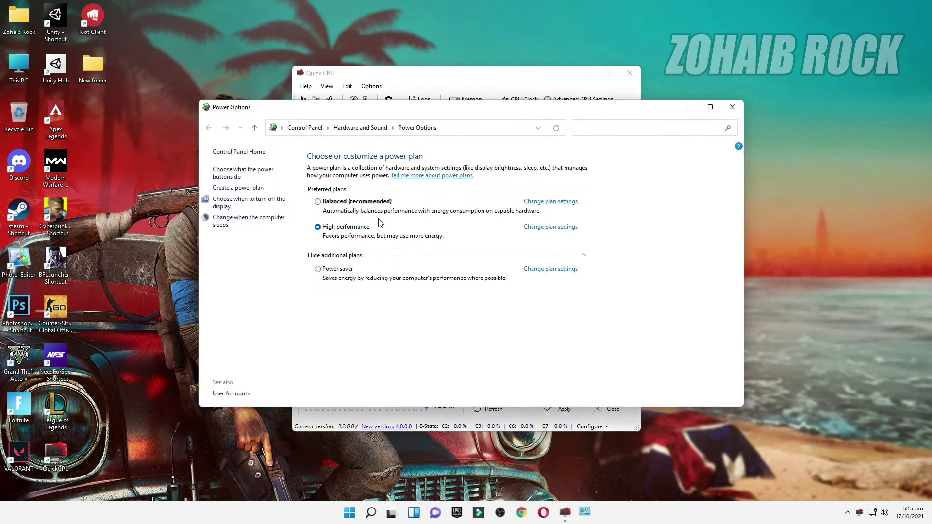
click(584, 255)
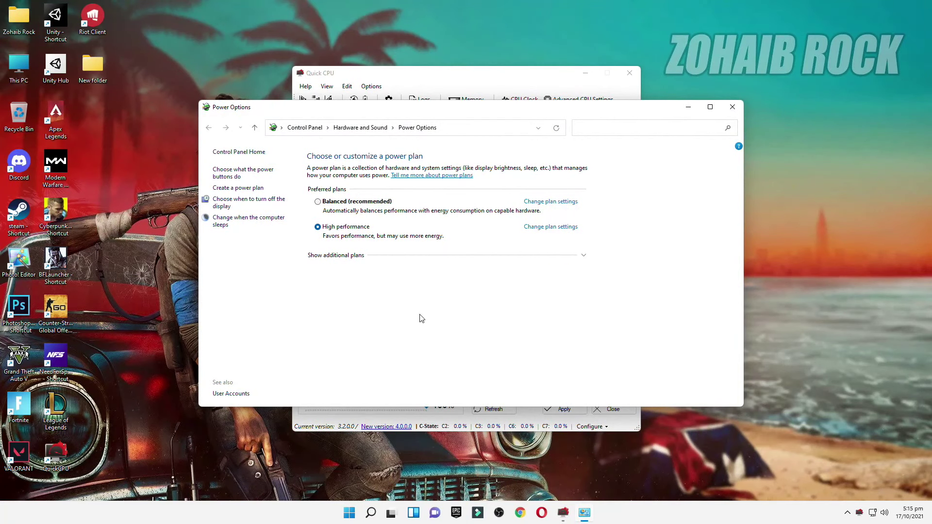
click(548, 261)
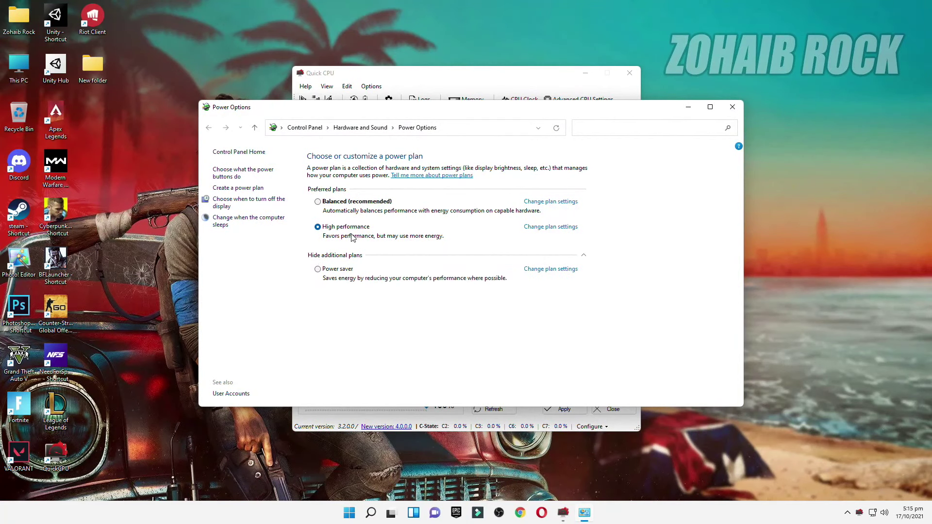
click(556, 231)
click(631, 80)
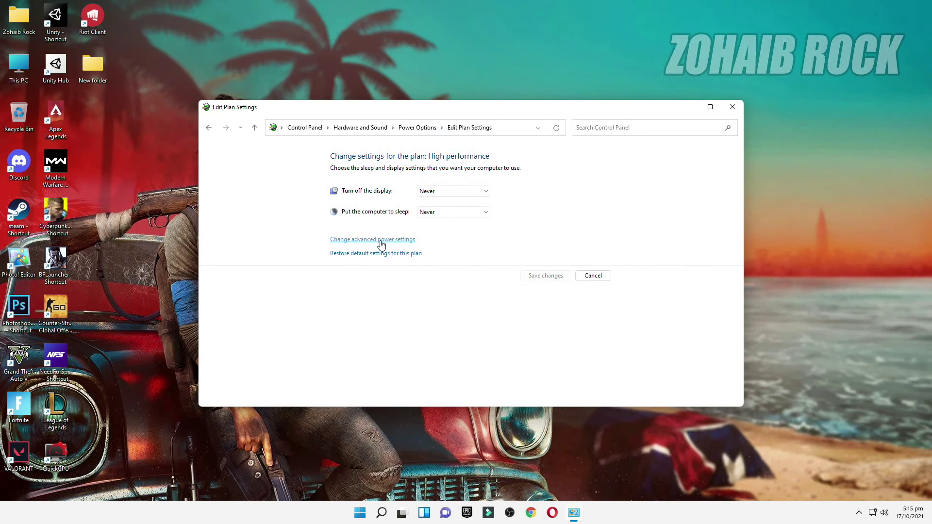
Step: Open the plan's advanced power settings and open the hard disk's turn-off time for editing
click(381, 241)
click(35, 96)
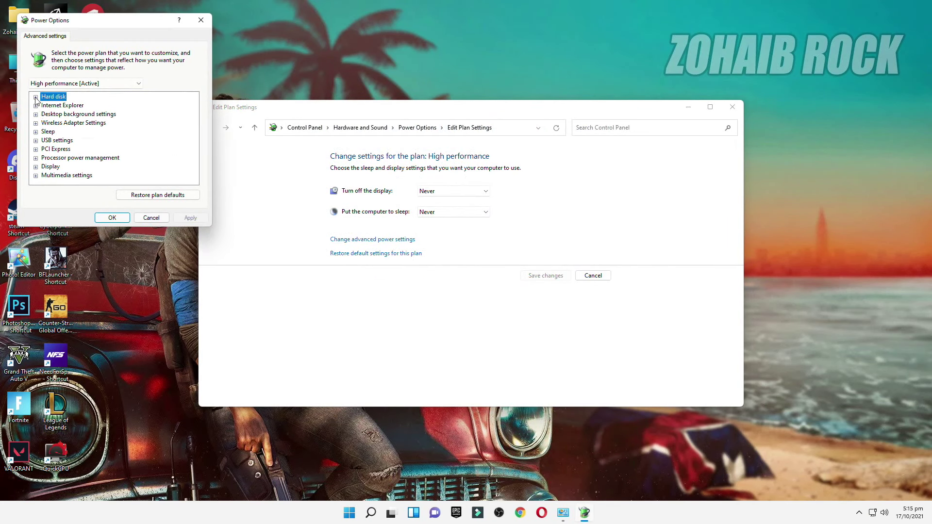
click(35, 96)
click(44, 106)
click(44, 105)
click(87, 115)
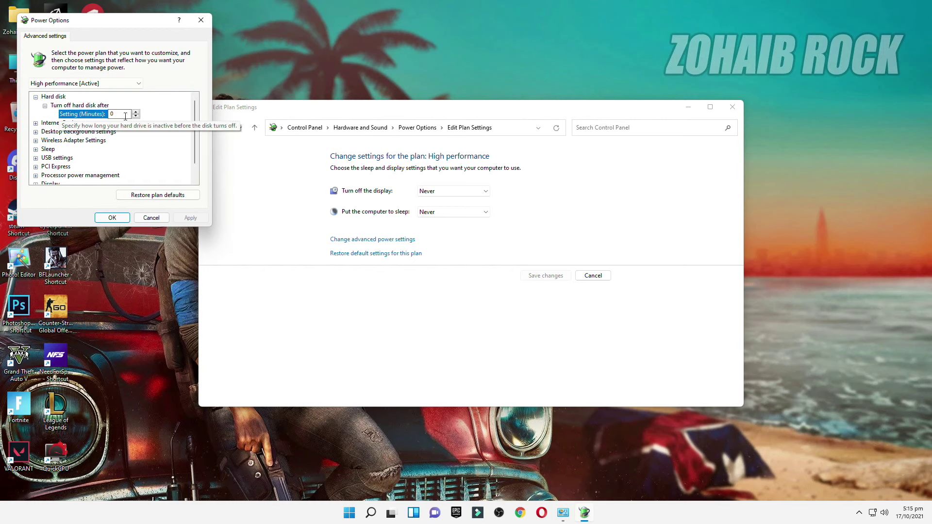
Step: Set the wireless adapter's Power Saving Mode to Maximum Performance
click(68, 140)
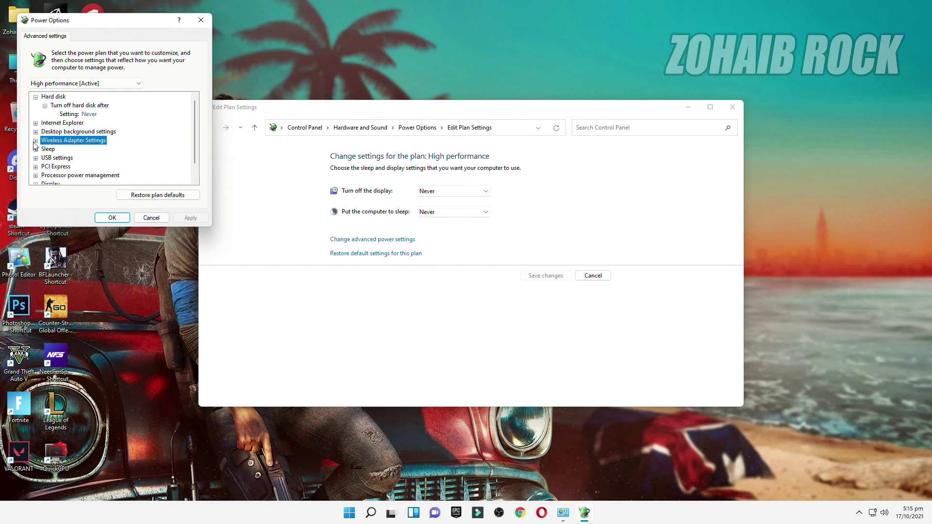
click(36, 140)
double_click(74, 151)
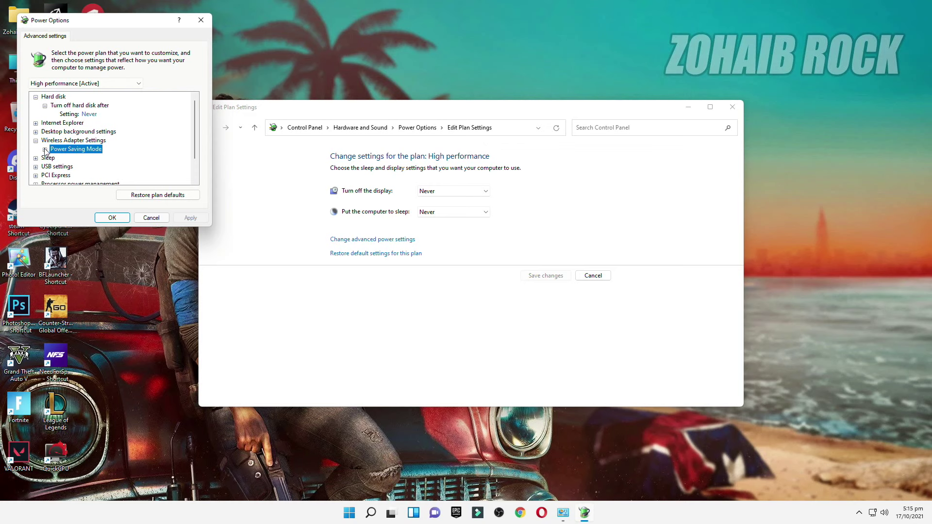
click(120, 158)
click(122, 168)
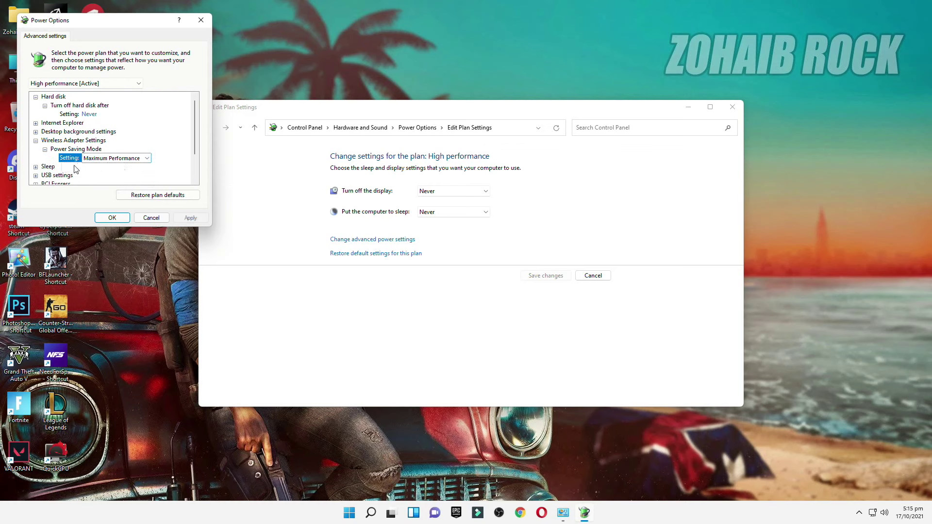
Step: Expand Processor power management and check the minimum and maximum processor state settings
scroll(57, 176, down, 1)
click(54, 168)
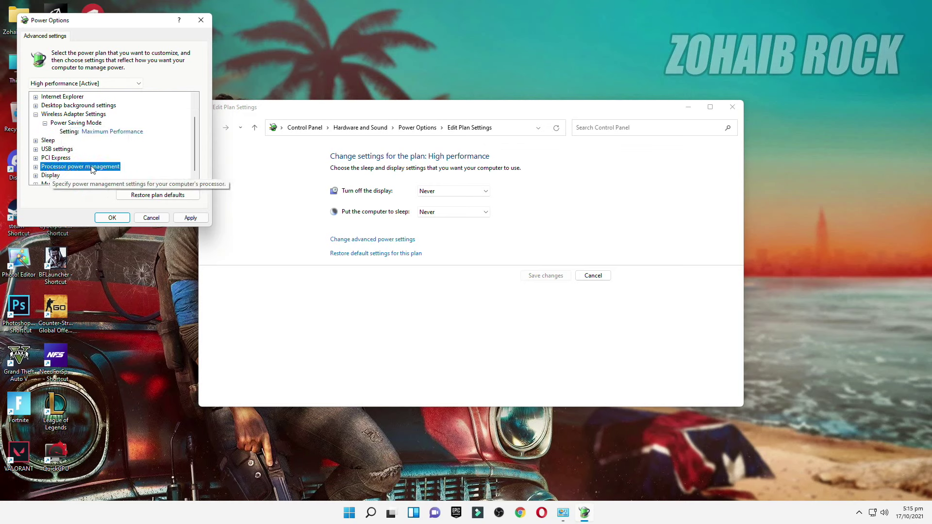
click(35, 166)
click(87, 168)
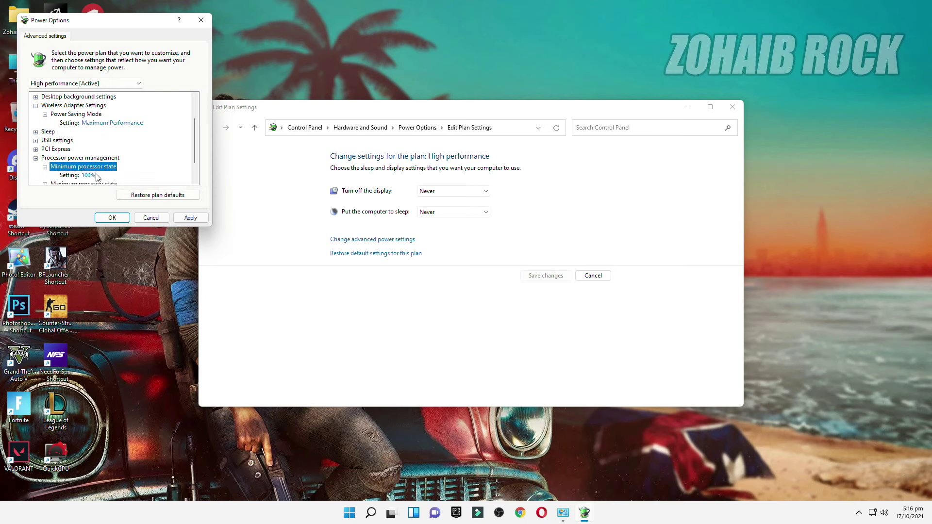
click(45, 166)
click(45, 167)
click(80, 169)
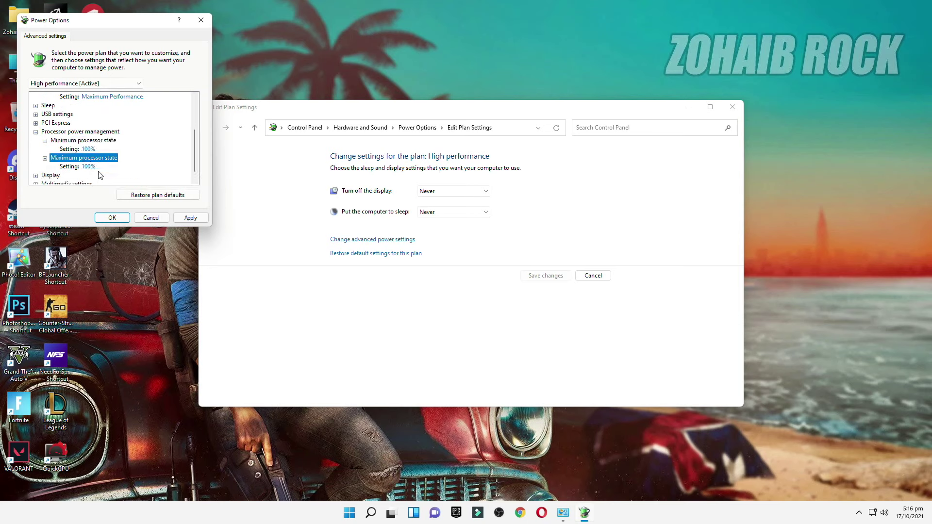
Step: Apply the advanced power settings and close the dialog and the plan settings window
click(190, 217)
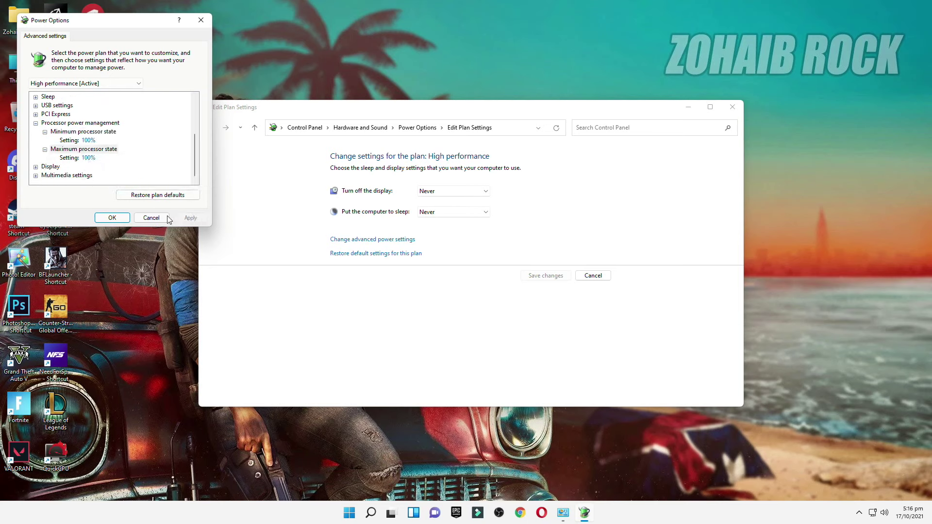
click(119, 218)
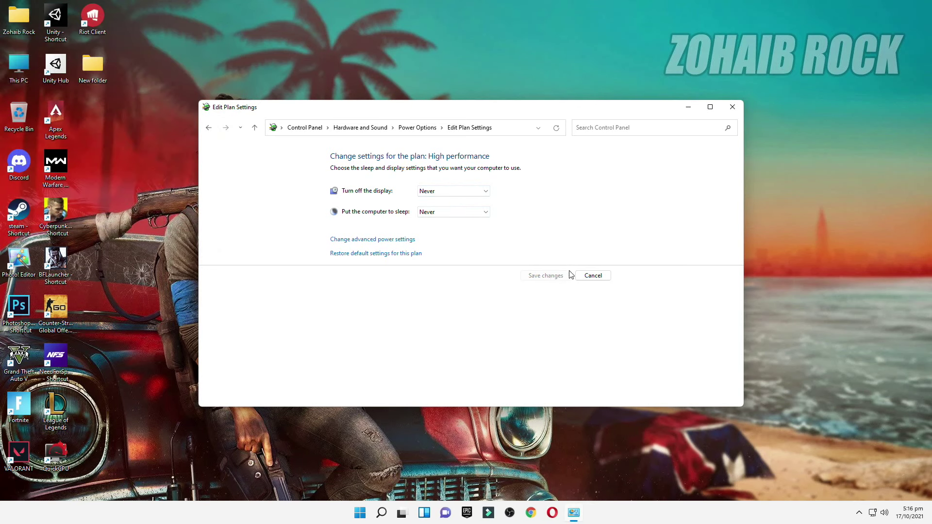
click(732, 107)
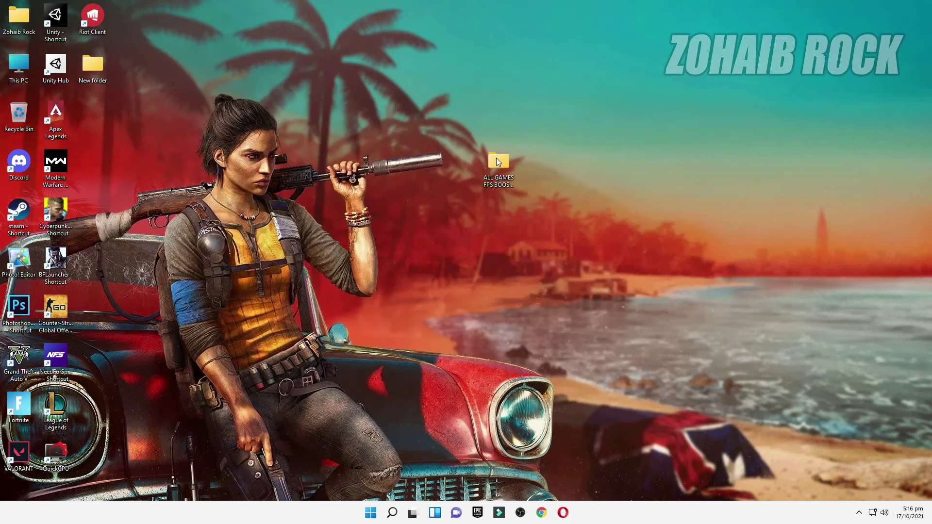
Step: Launch Timer Resolution from the pack's 5 Timer Resolution folder and close the folder window
double_click(498, 161)
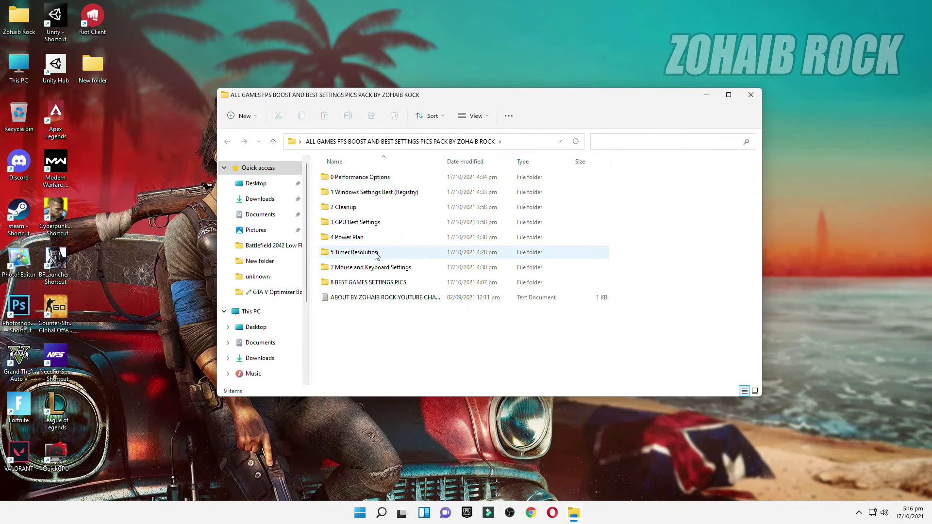
double_click(365, 256)
double_click(368, 179)
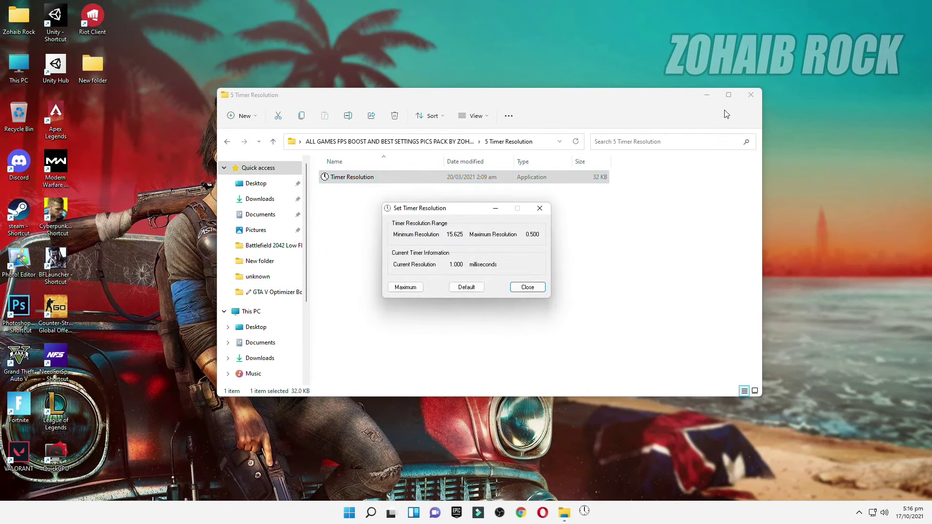
click(750, 95)
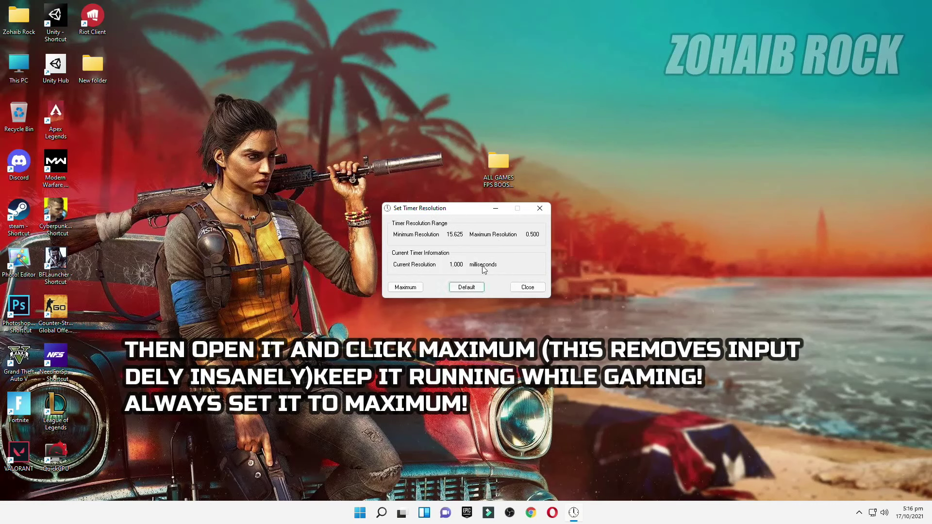
Step: Set the current timer resolution to Maximum and hide the tool's window while leaving it running
double_click(452, 266)
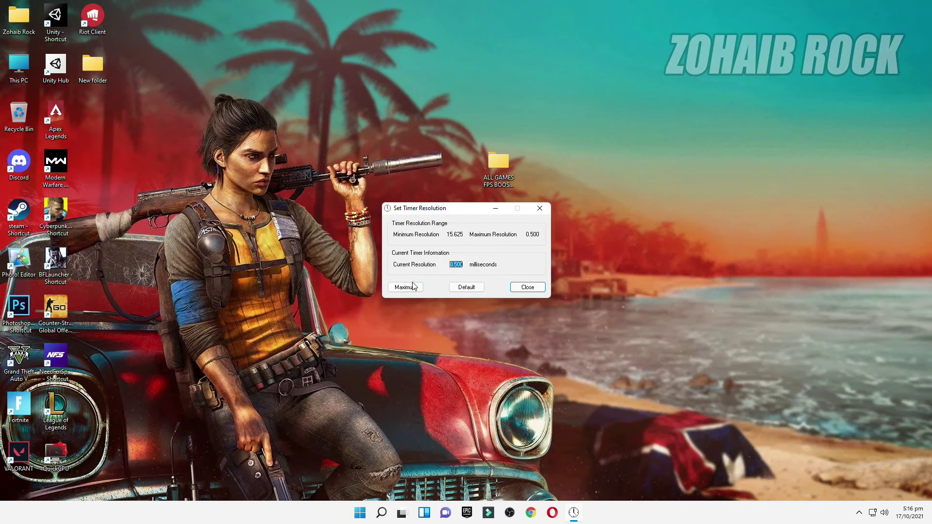
click(529, 287)
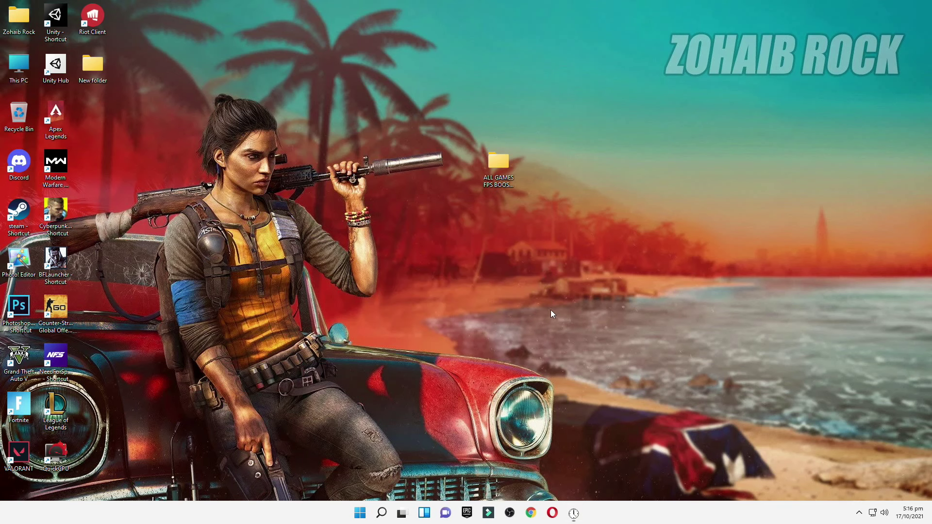
click(573, 513)
click(573, 513)
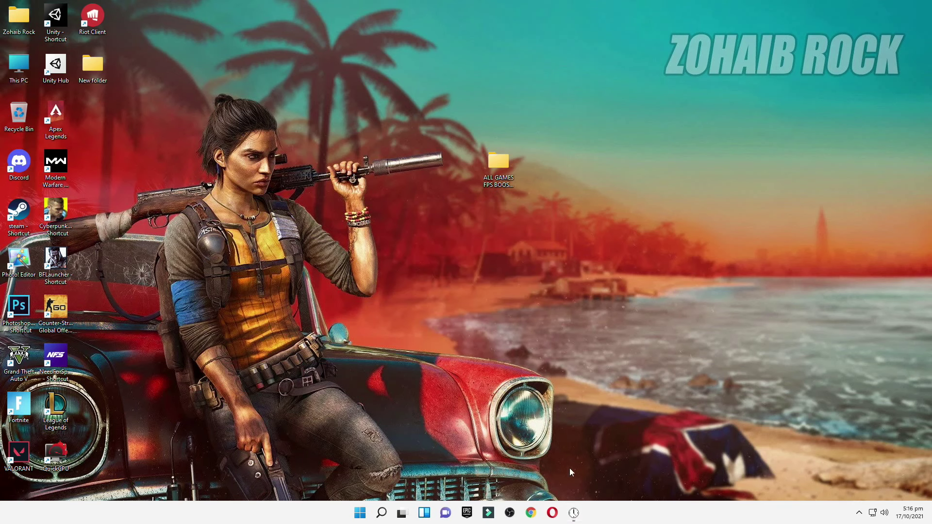
Step: Launch M1 Mouse Acceleration from the pack's 7 Mouse and Keyboard Settings folder and turn off Enhance pointer precision
double_click(502, 177)
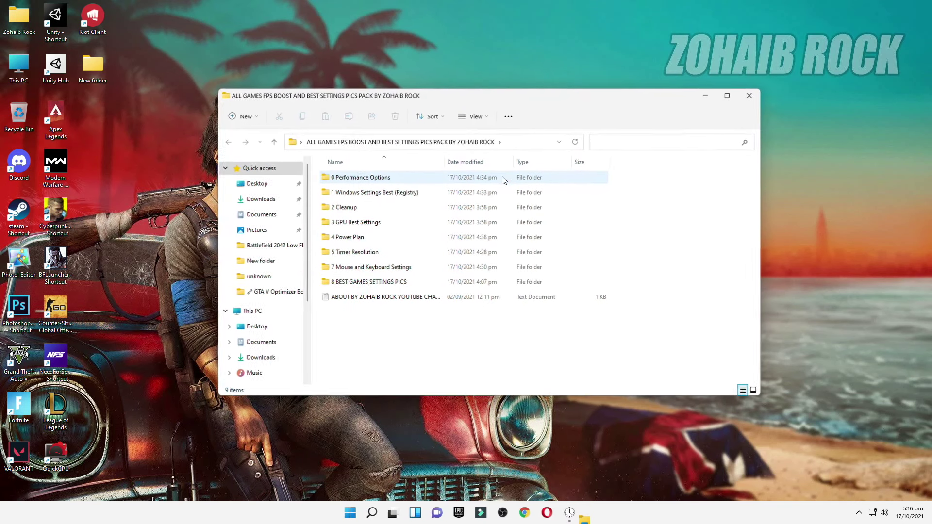
double_click(384, 268)
double_click(412, 187)
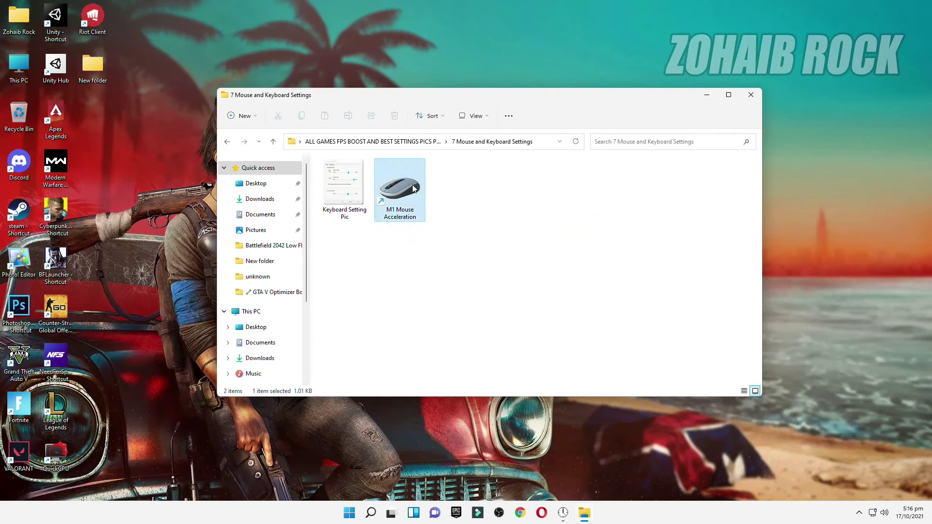
click(68, 100)
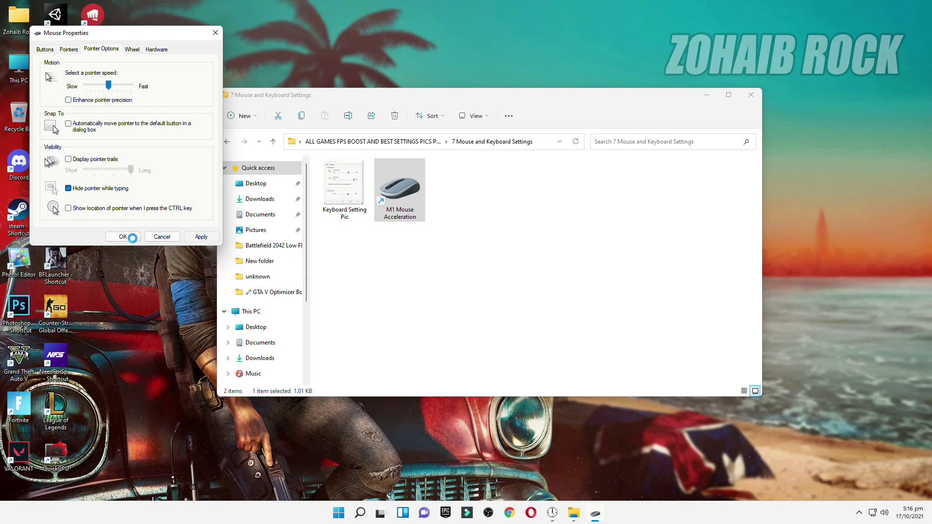
click(123, 236)
Step: Find the Keyboard control panel through Windows search and check the repeat delay and repeat rate settings
click(330, 191)
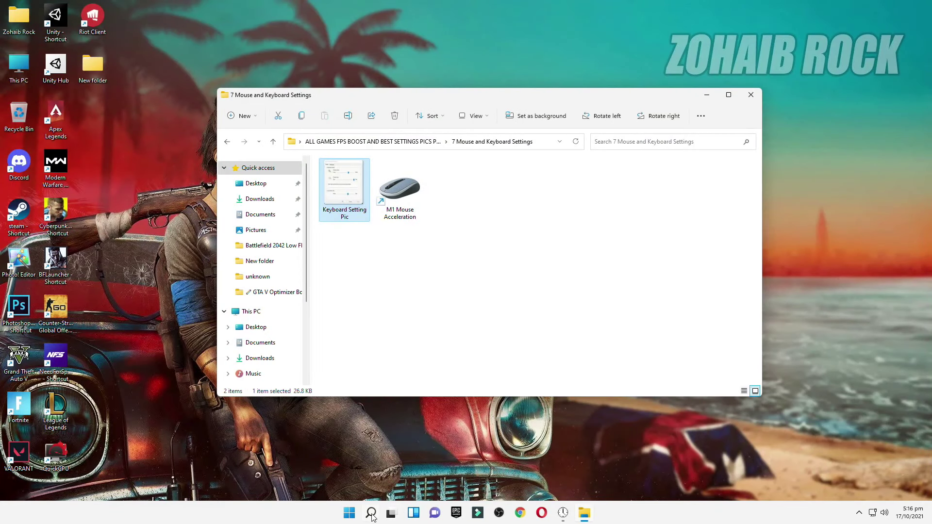
click(371, 512)
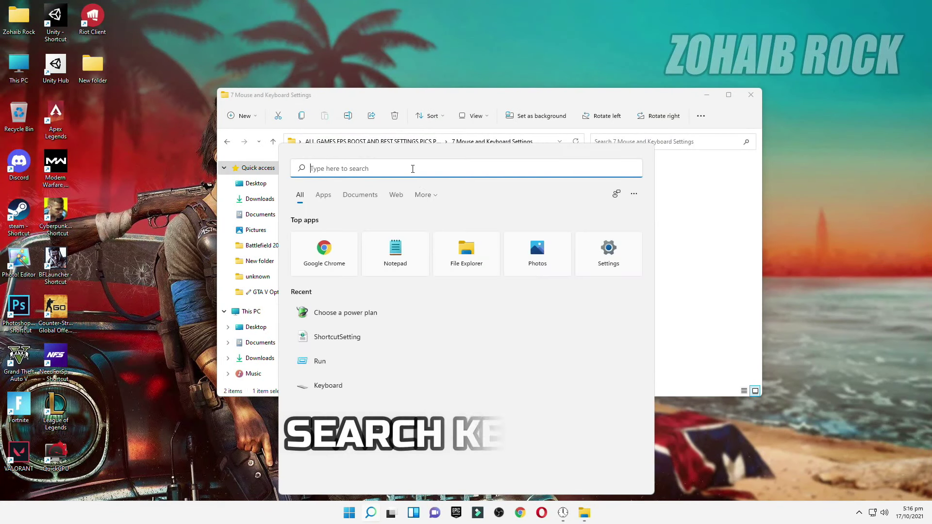
text(key)
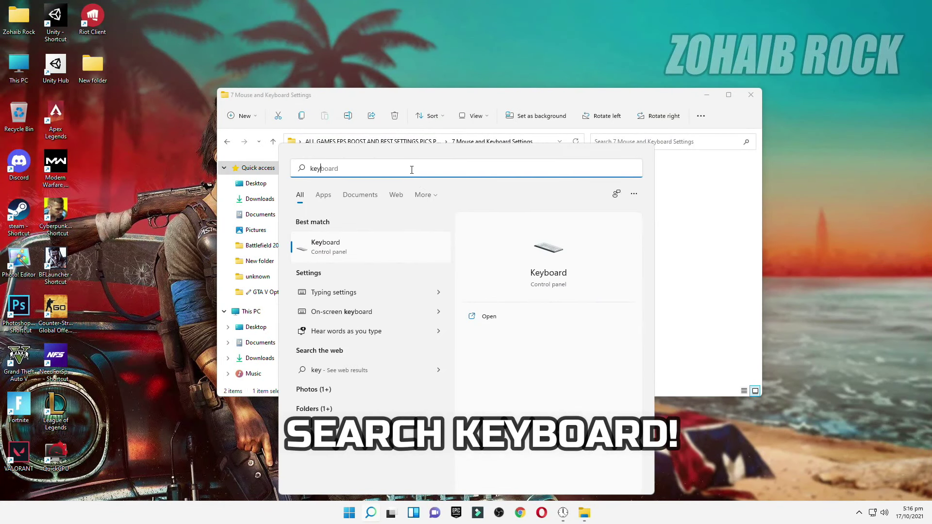
click(320, 258)
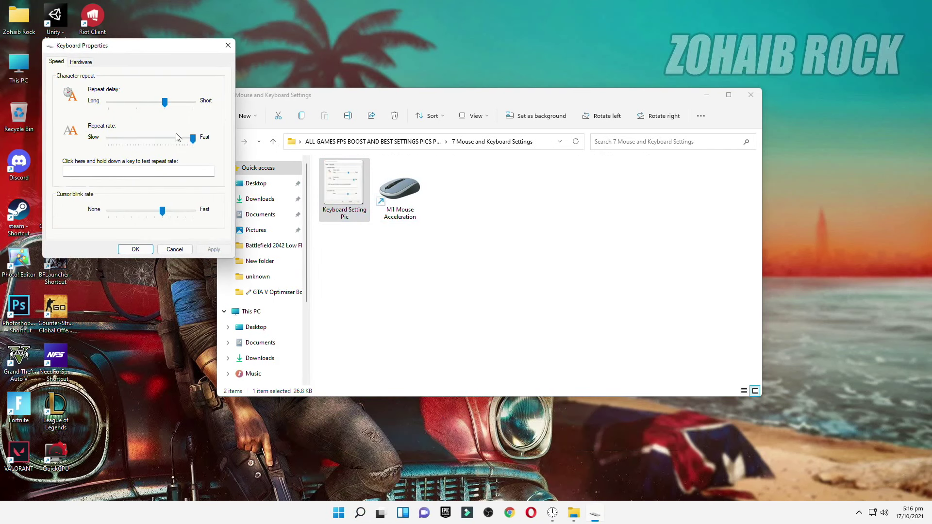
click(135, 249)
Step: Return to the pack's main folder, open 8 BEST GAMES SETTINGS PICS and maximize the window
click(333, 245)
key(alt+Up)
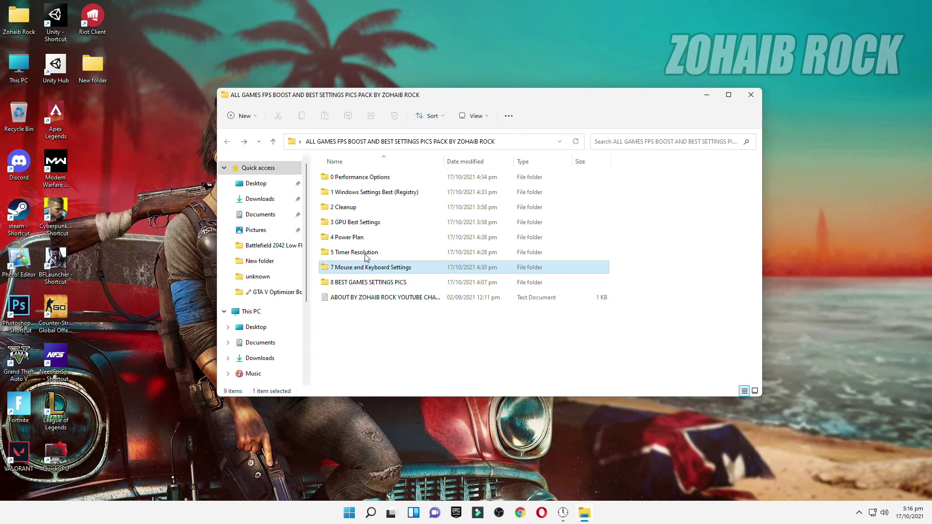
click(406, 284)
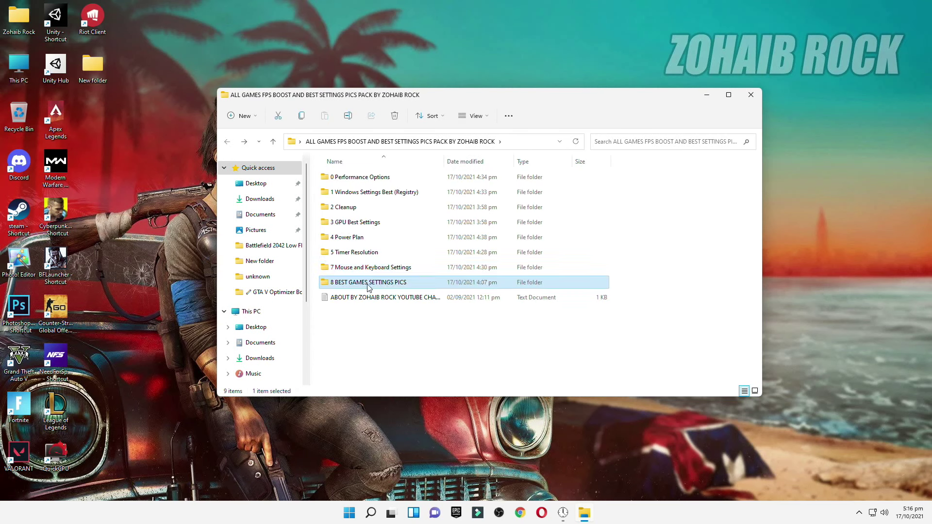
double_click(392, 284)
scroll(483, 302, down, 1)
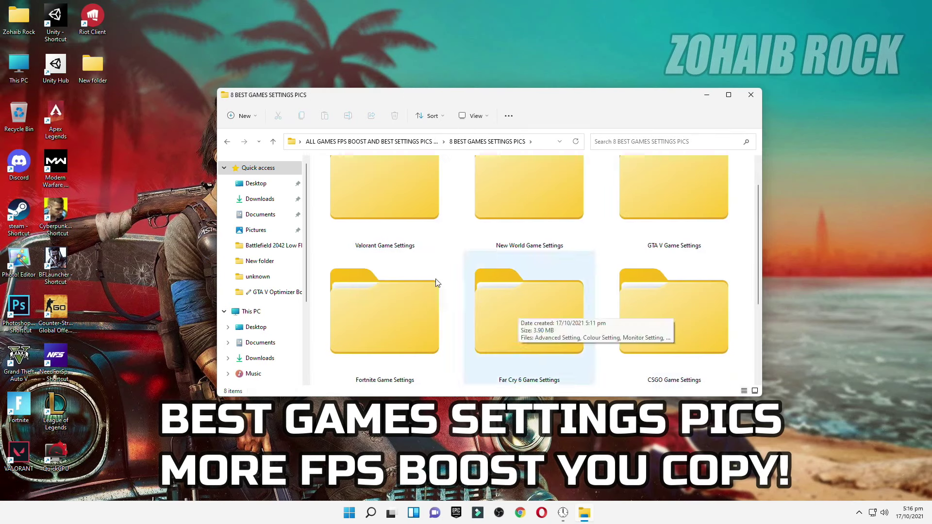
scroll(482, 298, down, 2)
click(728, 95)
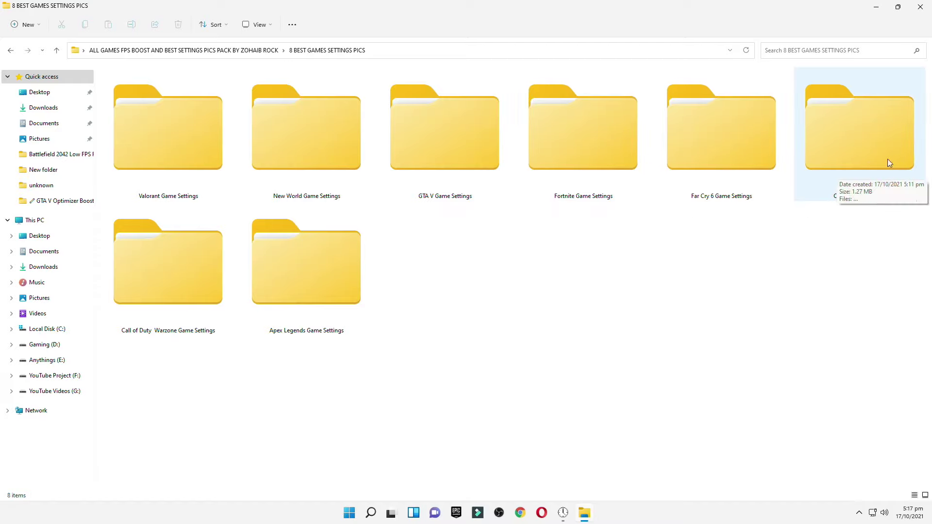
Step: View the general and graphics quality pictures in Valorant Game Settings and return to the games list
double_click(173, 181)
click(136, 118)
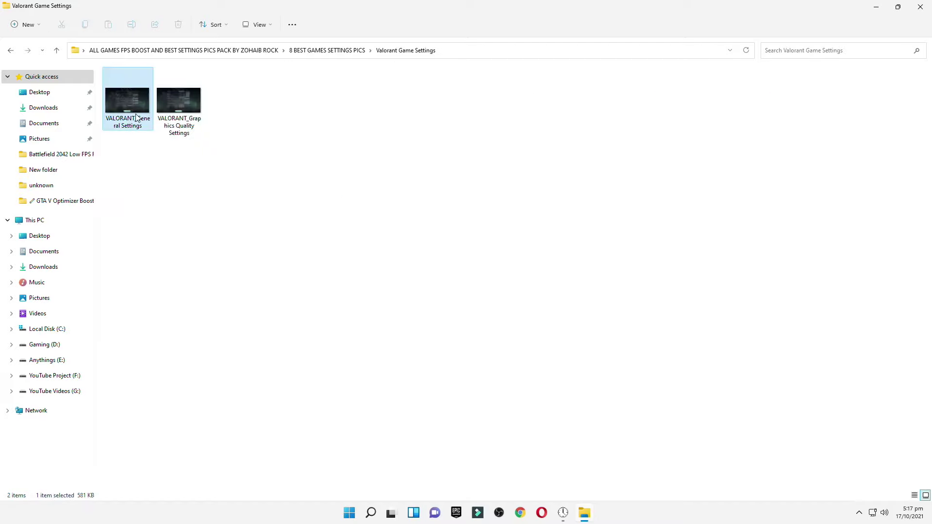
double_click(136, 118)
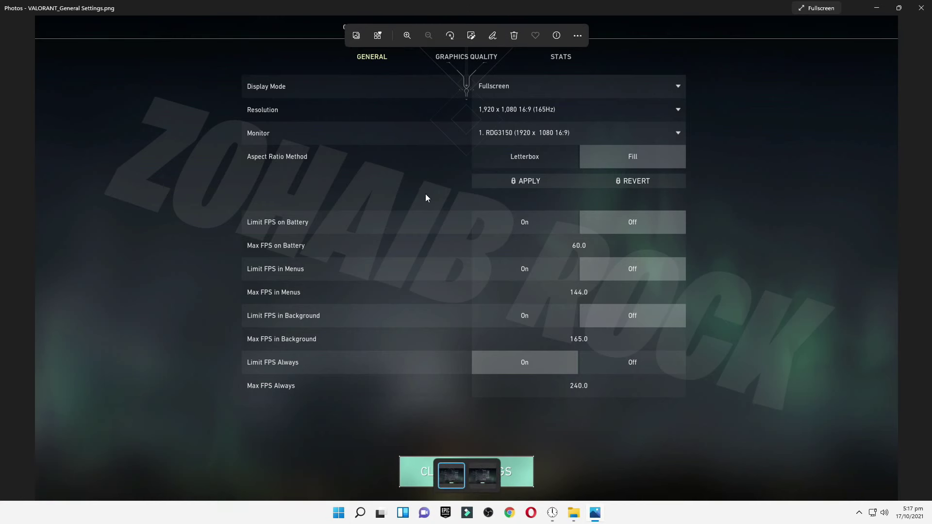
key(Right)
key(alt+F4)
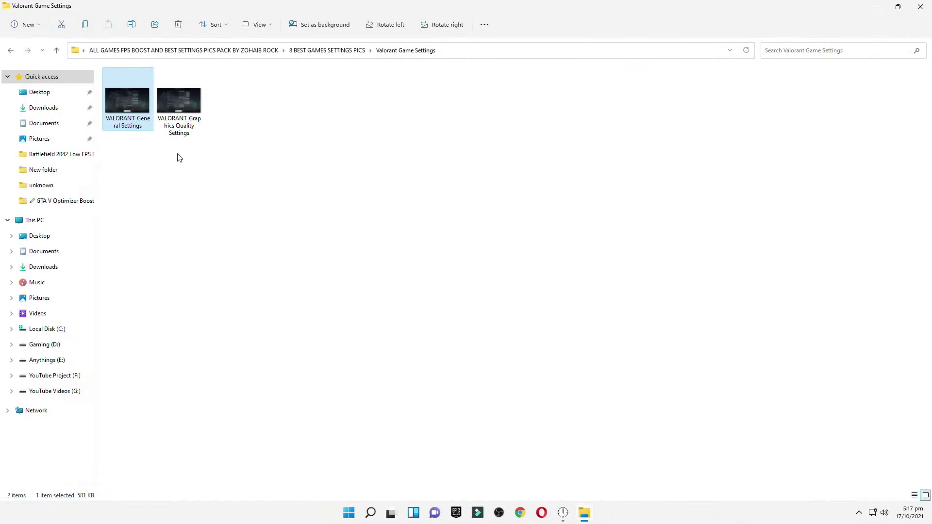
click(10, 50)
Step: View the Preferences and Visuals pictures in New World Game Settings and return to the games list
double_click(298, 141)
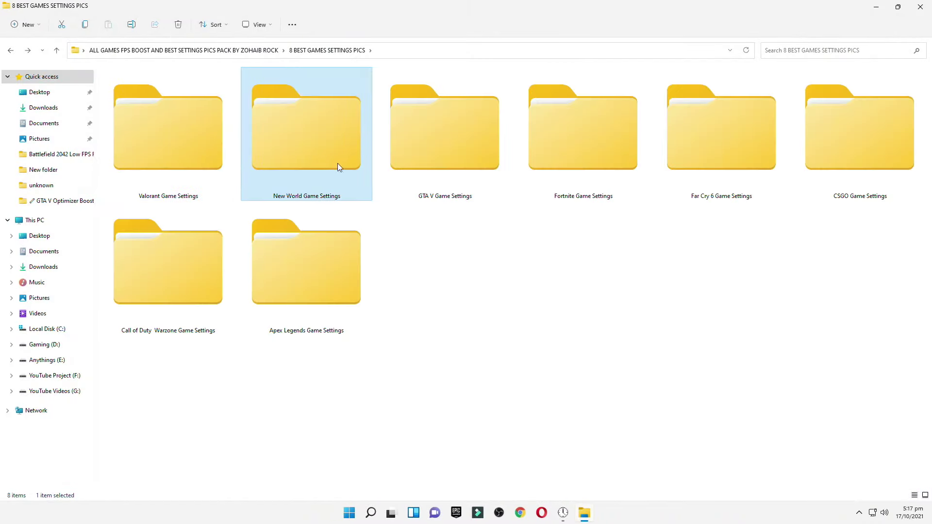
key(Return)
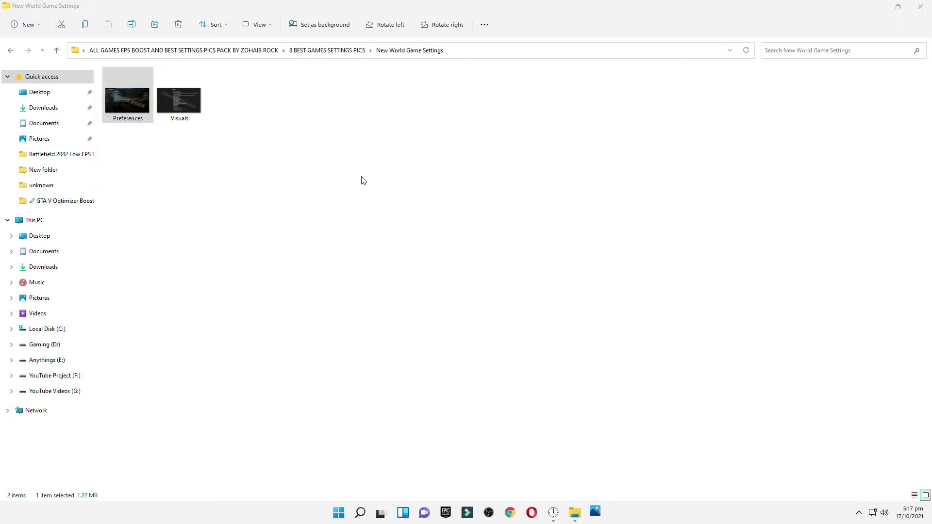
key(Right)
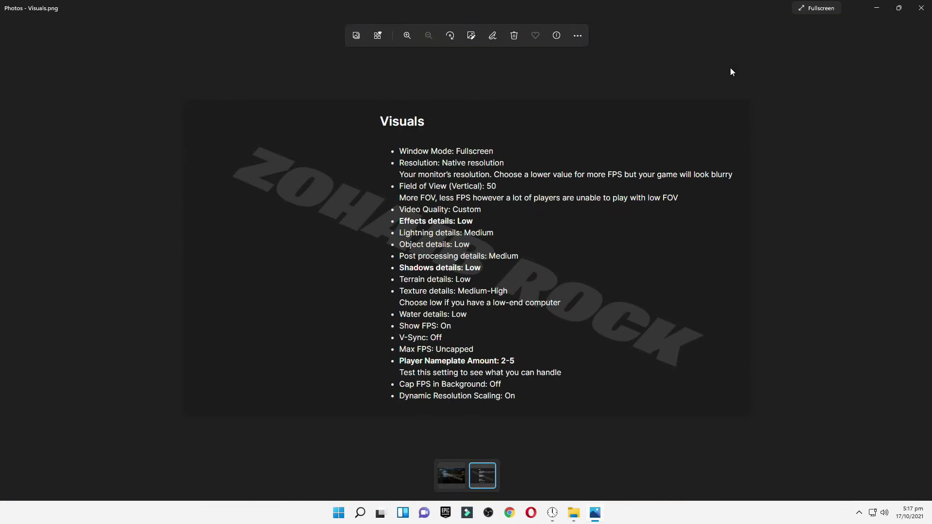
key(alt+F4)
click(9, 51)
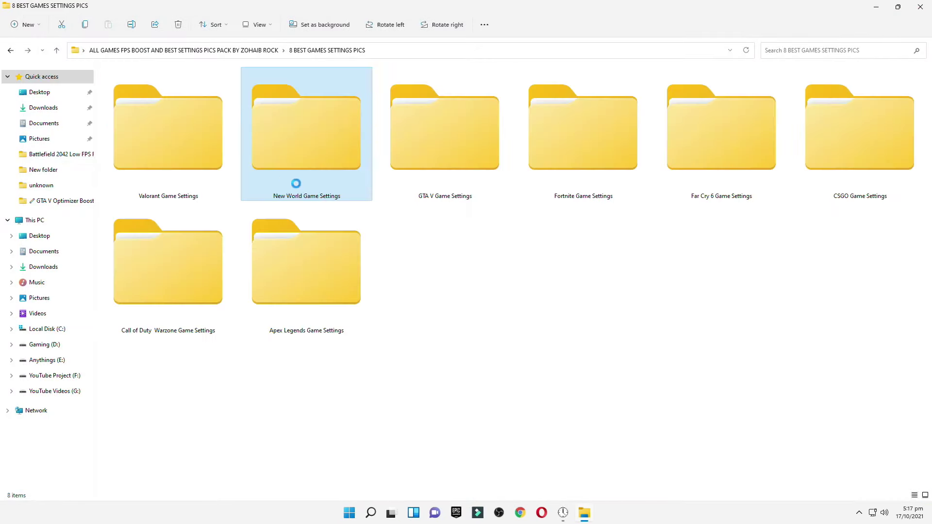
Step: Look through the GTA V display and graphics setting pictures and the 100% END GAME FILE folder, and return to the games list
click(454, 186)
double_click(434, 172)
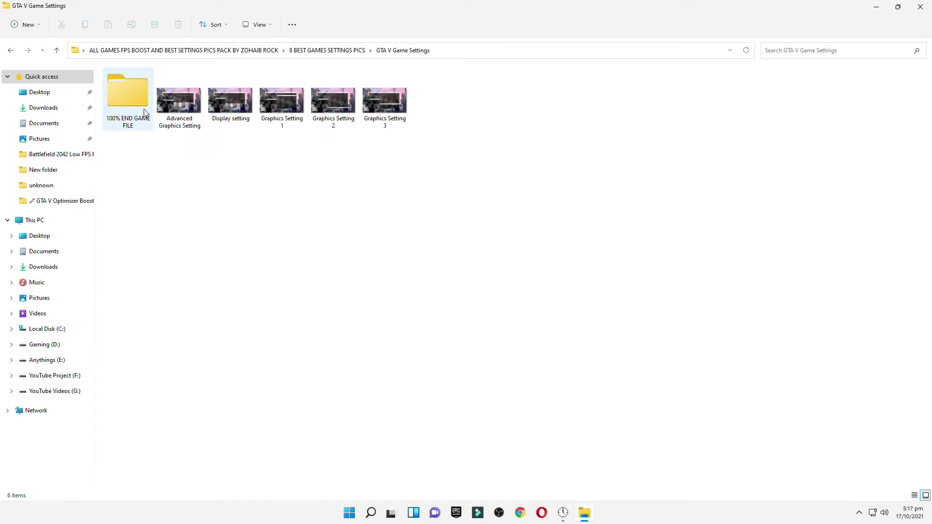
double_click(179, 109)
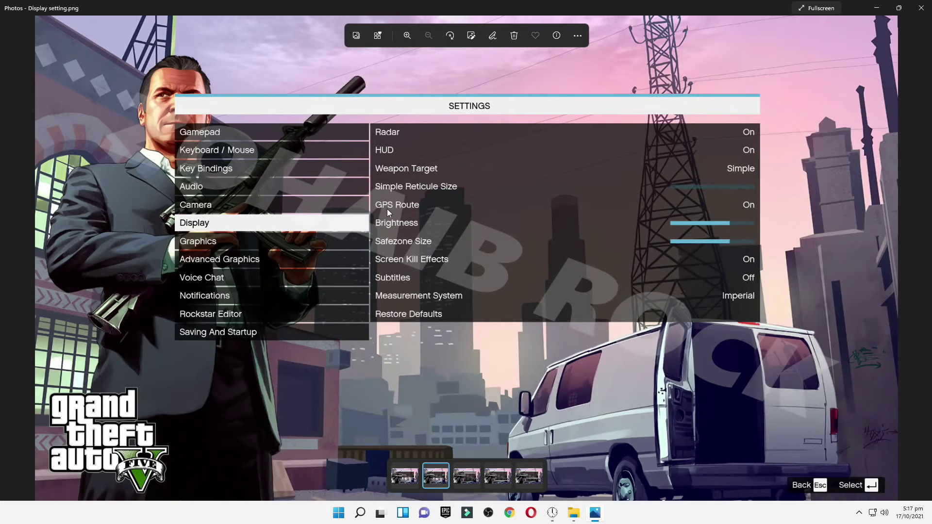
key(Right)
key(Right)
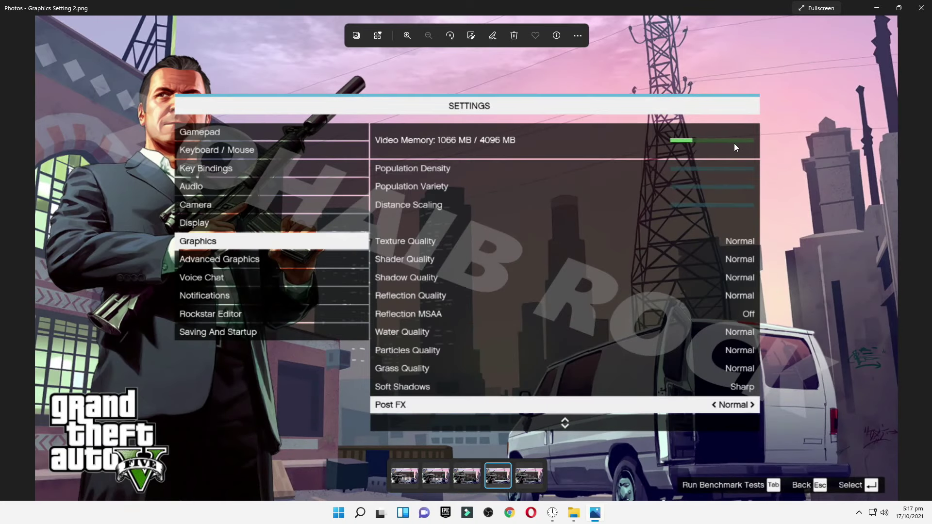
key(Right)
click(925, 4)
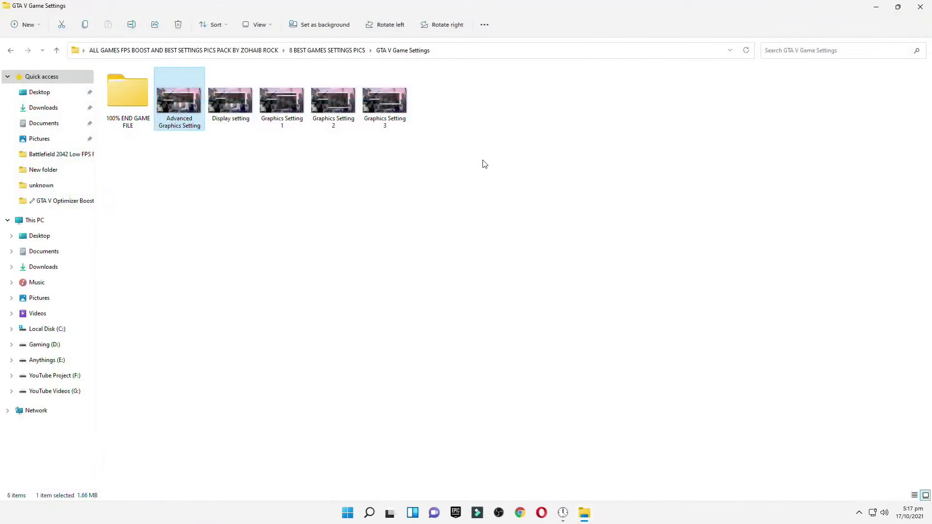
double_click(111, 99)
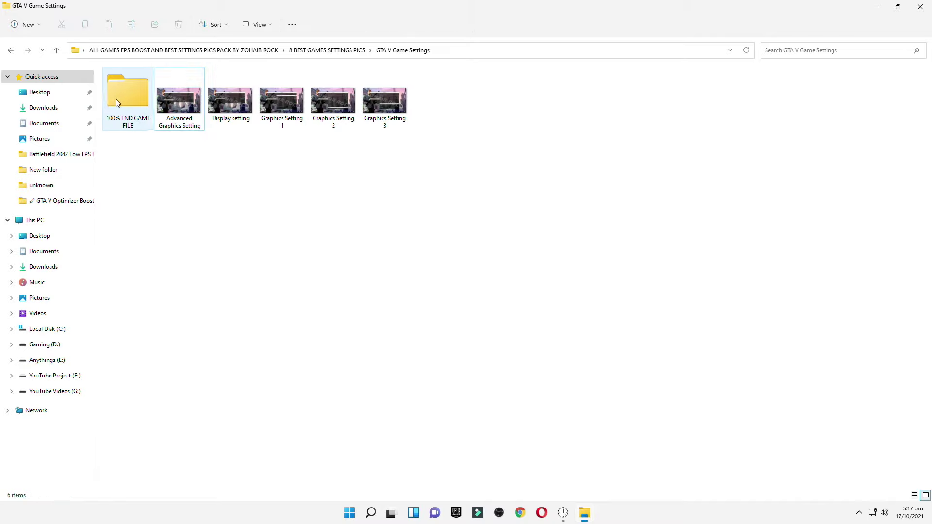
key(BackSpace)
key(BackSpace)
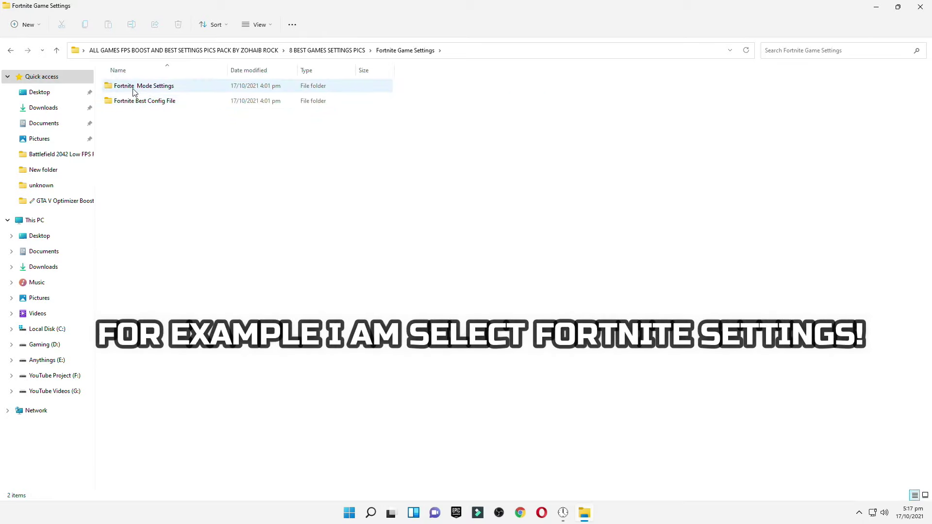
Step: Look into the Directx 11 Mode and Performance Mode folders under Fortnite Mode Settings and return to Fortnite Game Settings
double_click(141, 88)
double_click(139, 88)
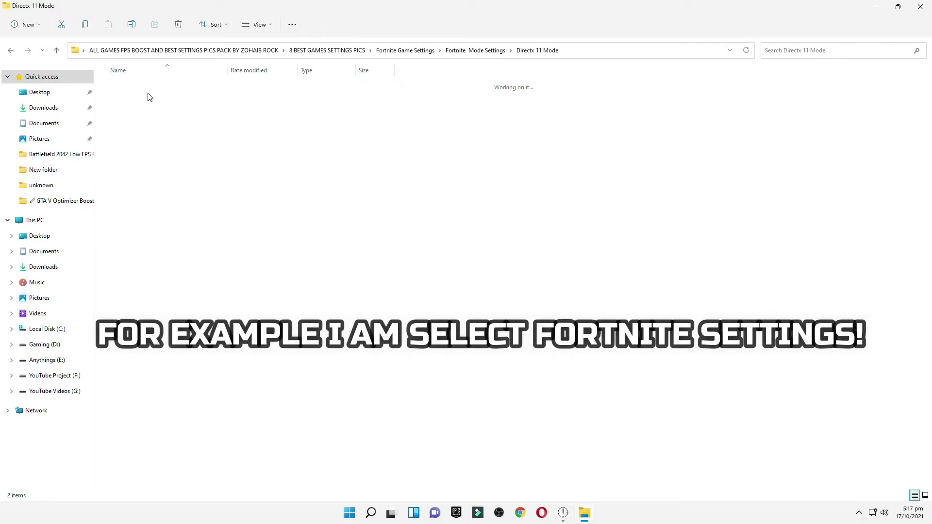
key(BackSpace)
click(137, 103)
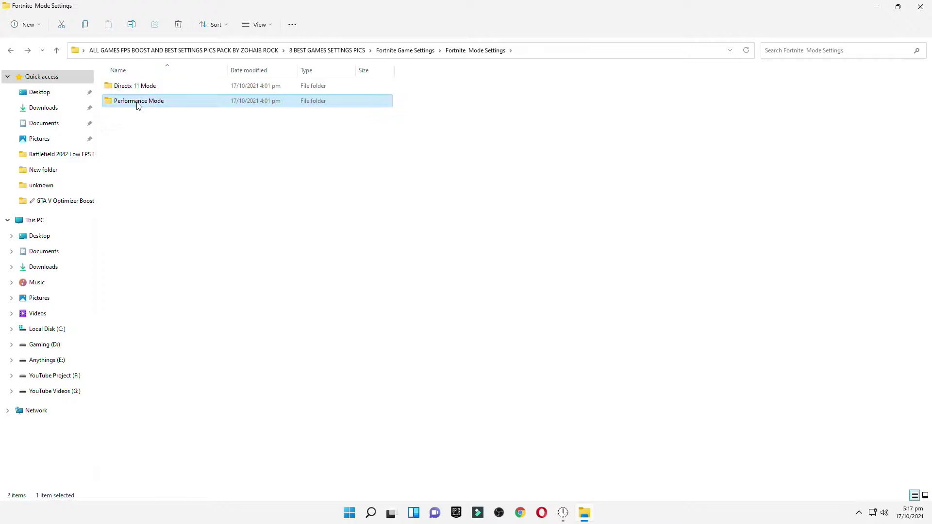
double_click(138, 102)
key(BackSpace)
key(BackSpace)
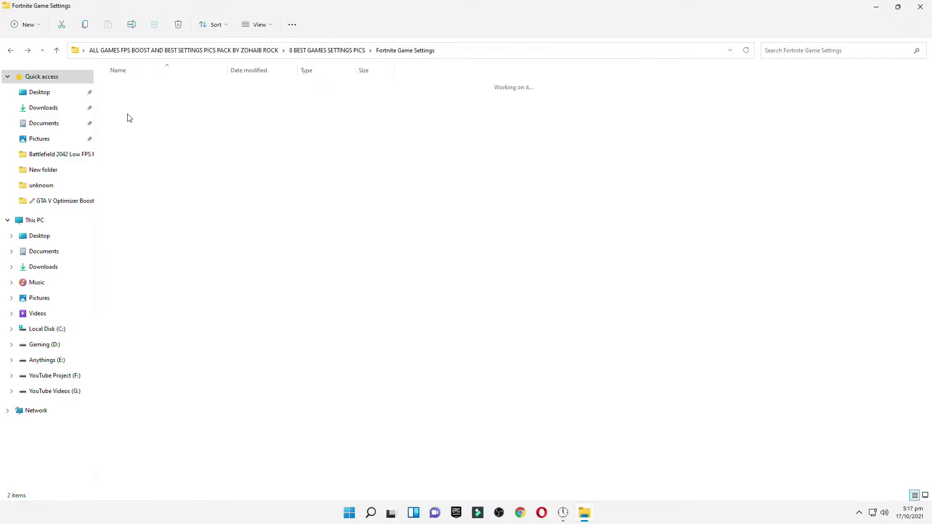
Step: Copy the GameUserSettings file from the Fortnite Best Config File folder
click(175, 103)
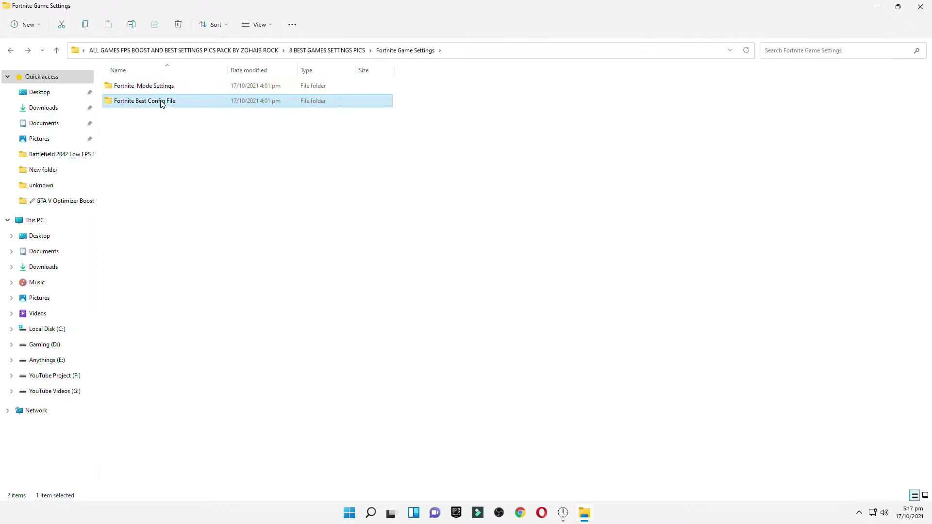
double_click(162, 103)
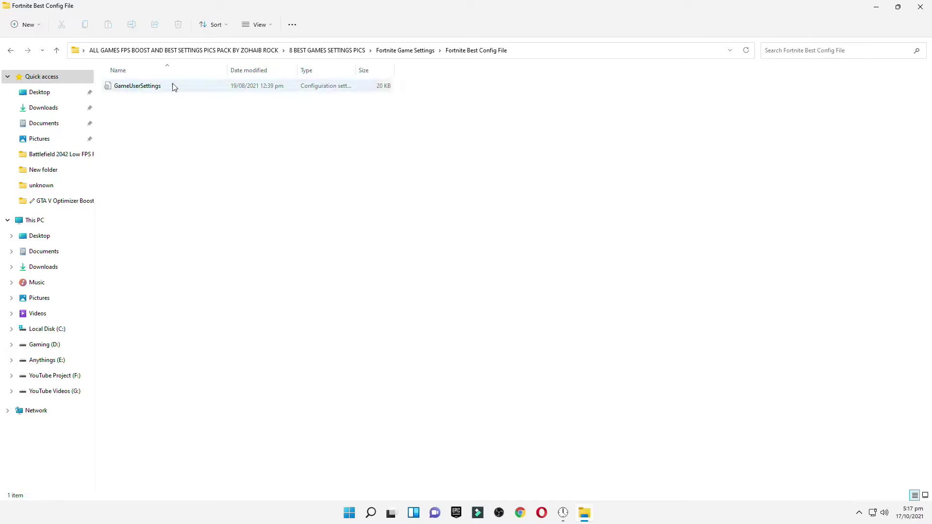
click(131, 90)
right_click(134, 89)
click(149, 97)
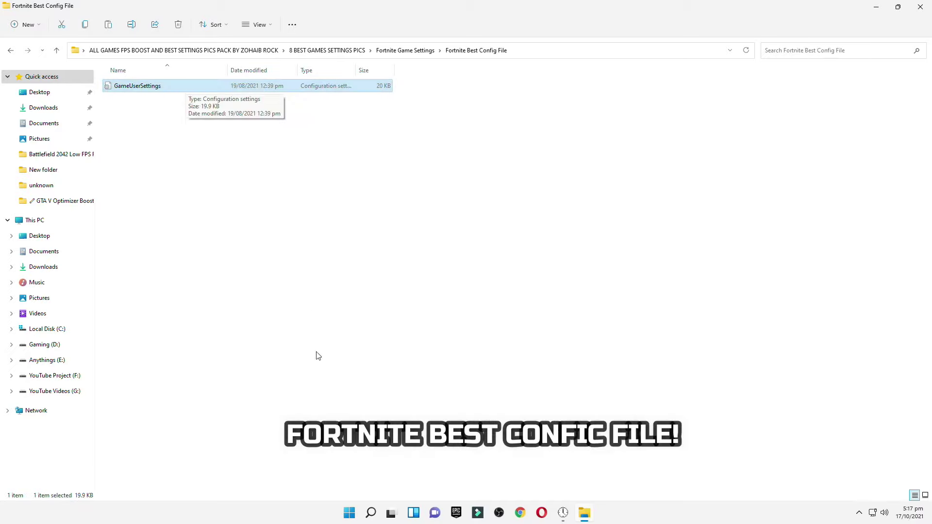
Step: Find and launch Run through Windows search and enter appdata as the location to open
click(371, 512)
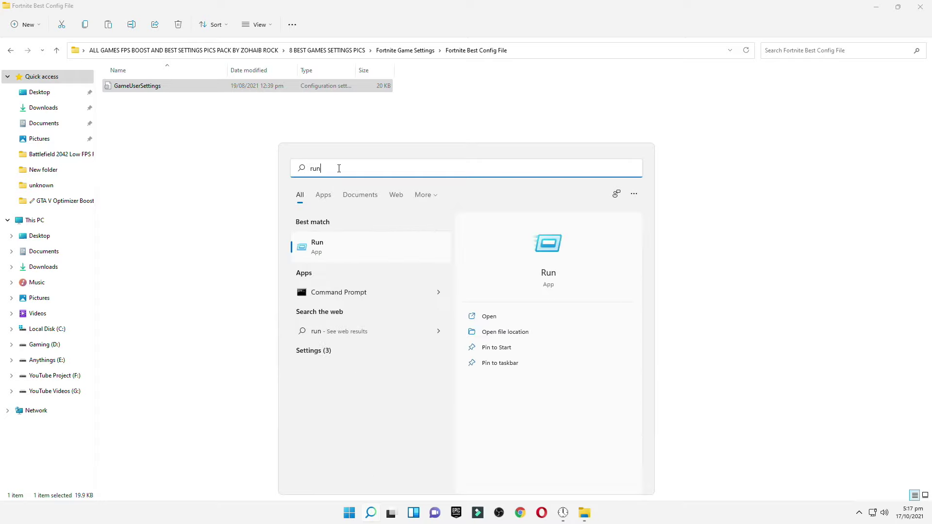
click(336, 245)
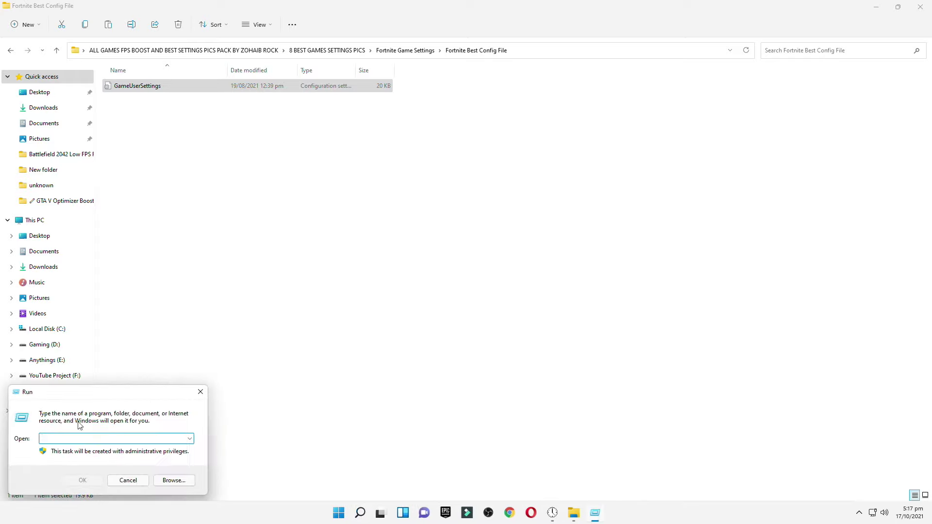
text(ap)
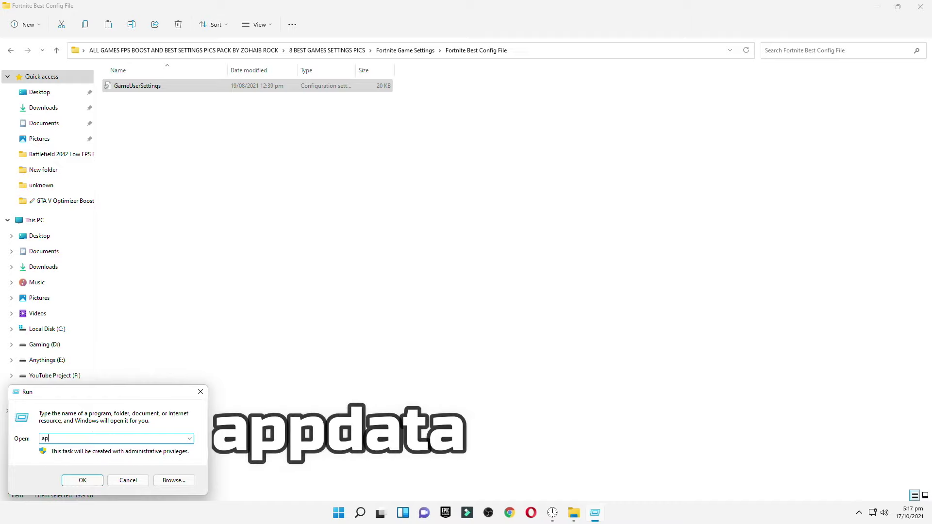